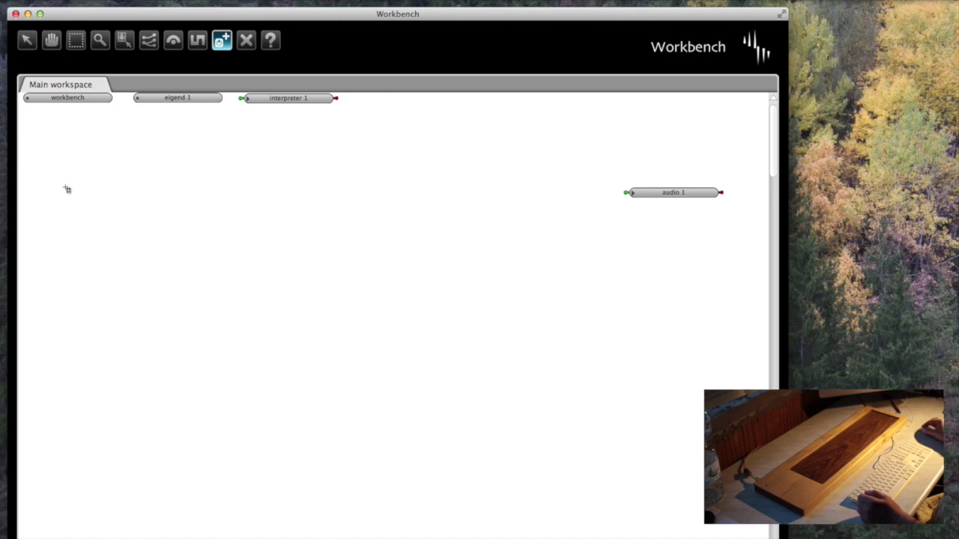
Create a T3d Device agent numbered 1 in the main workspace
left_click_drag(168, 141, 167, 185)
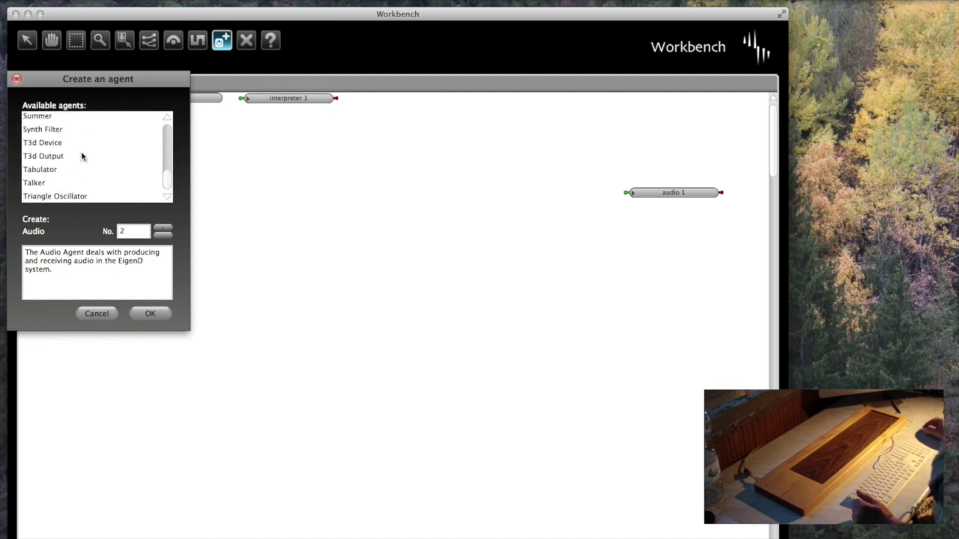
left_click(81, 144)
left_click(153, 315)
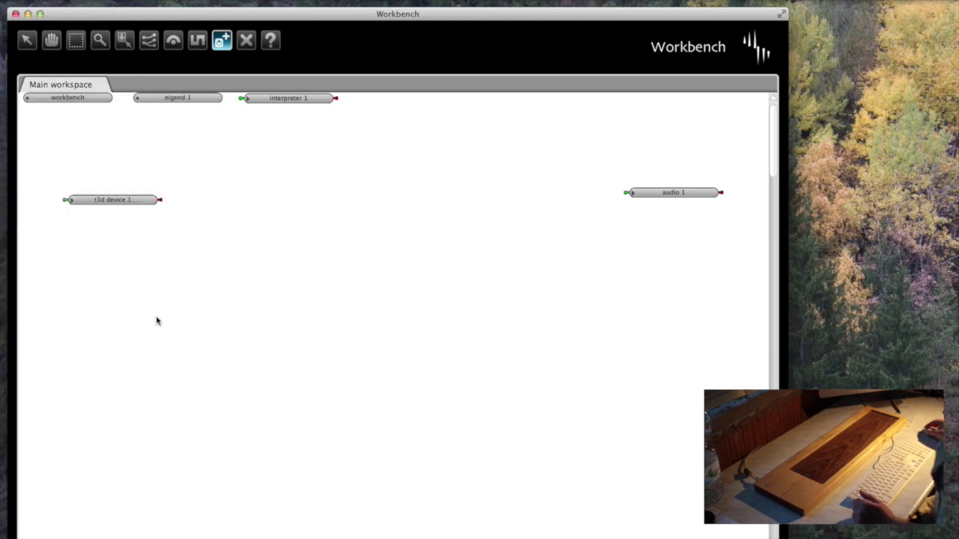
Set the t3d device agent's row size to 27
key("i")
left_click(120, 200)
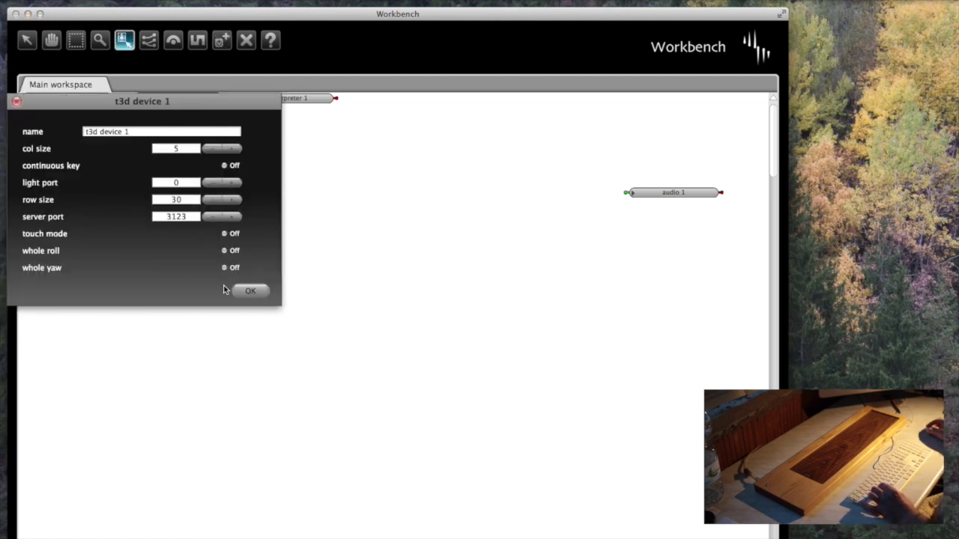
double_click(189, 199)
type("27")
key("Return")
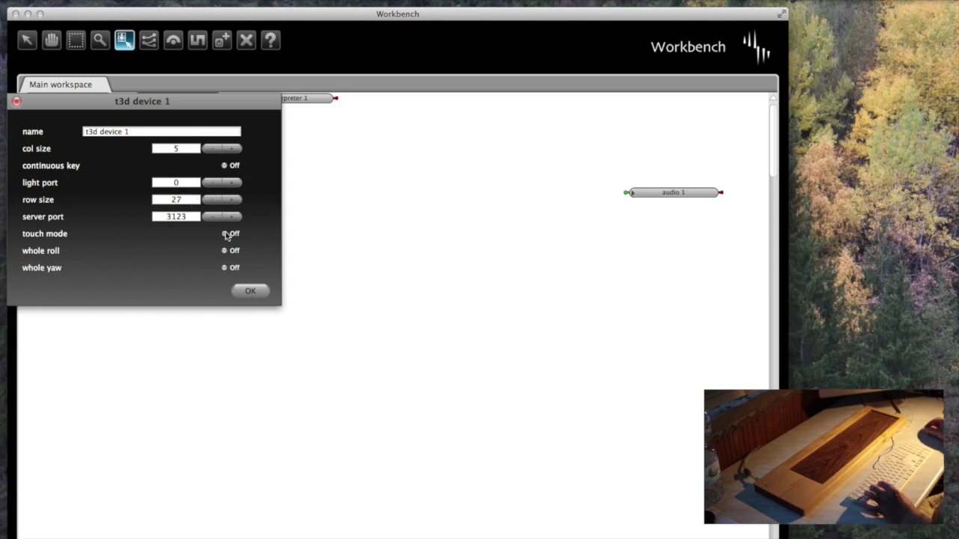
left_click(249, 292)
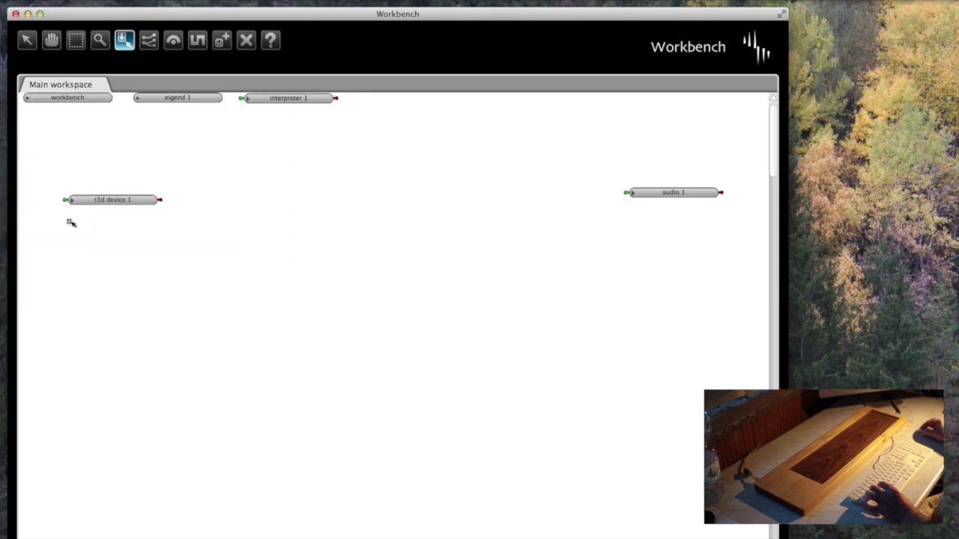
Expand the t3d device agent to list its ports and shift it slightly left in the workspace
left_click(27, 40)
left_click(71, 199)
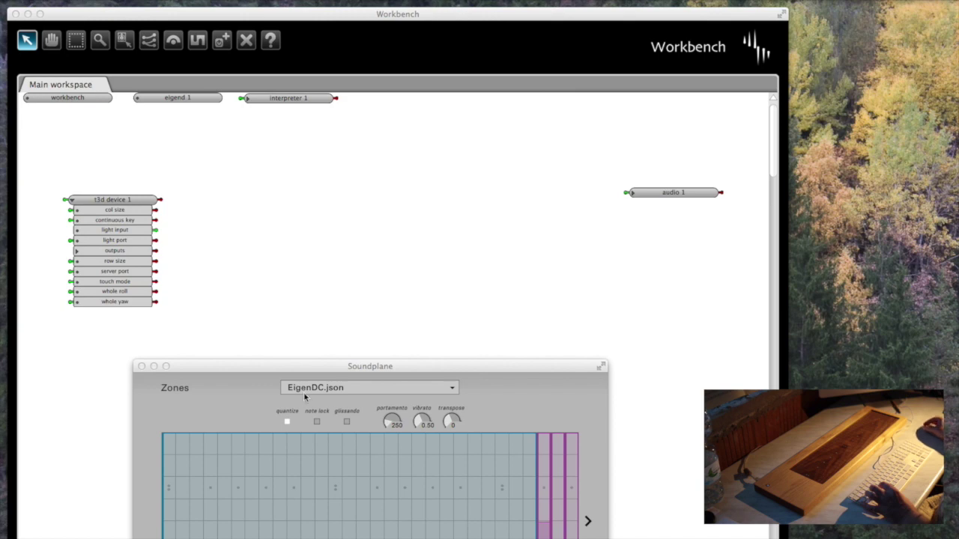
left_click_drag(276, 365, 267, 376)
left_click(179, 346)
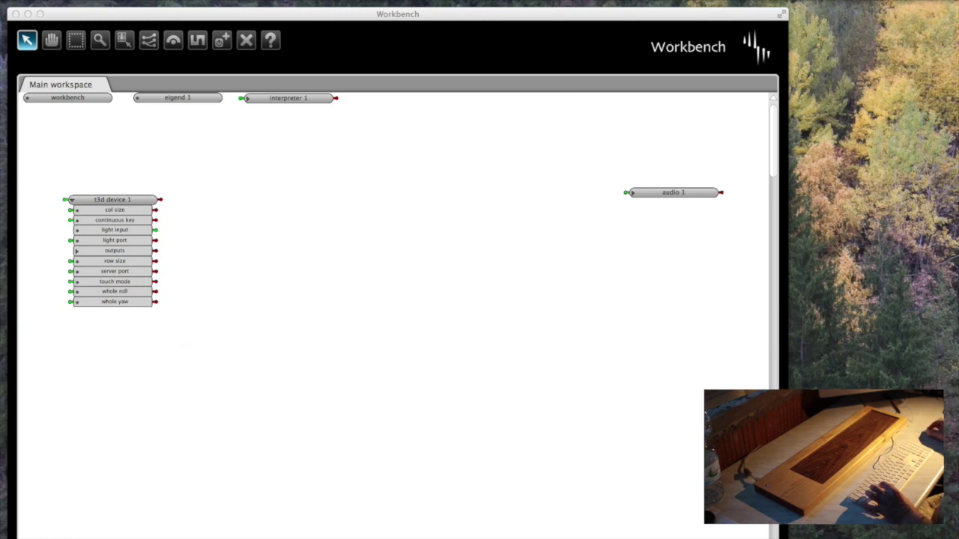
left_click(210, 420)
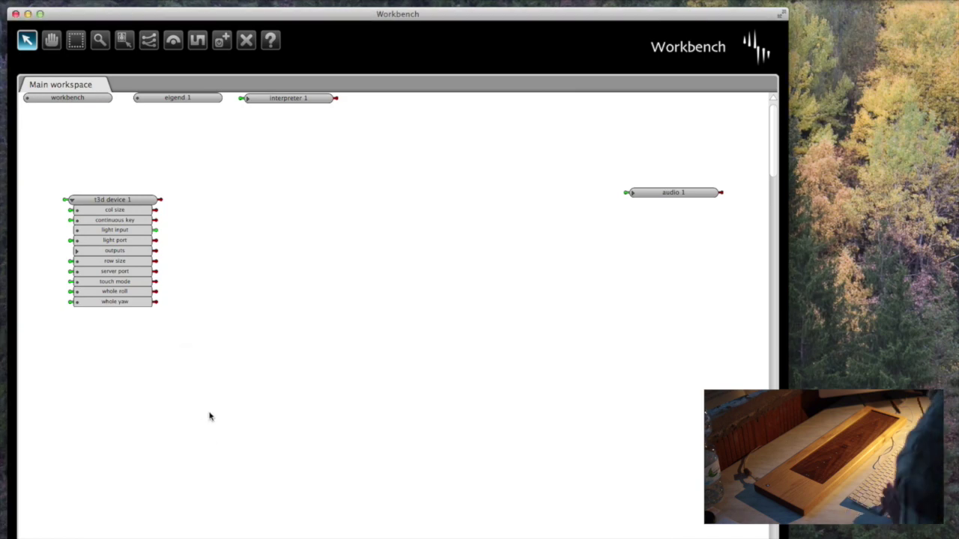
left_click(59, 45)
left_click_drag(118, 198, 86, 198)
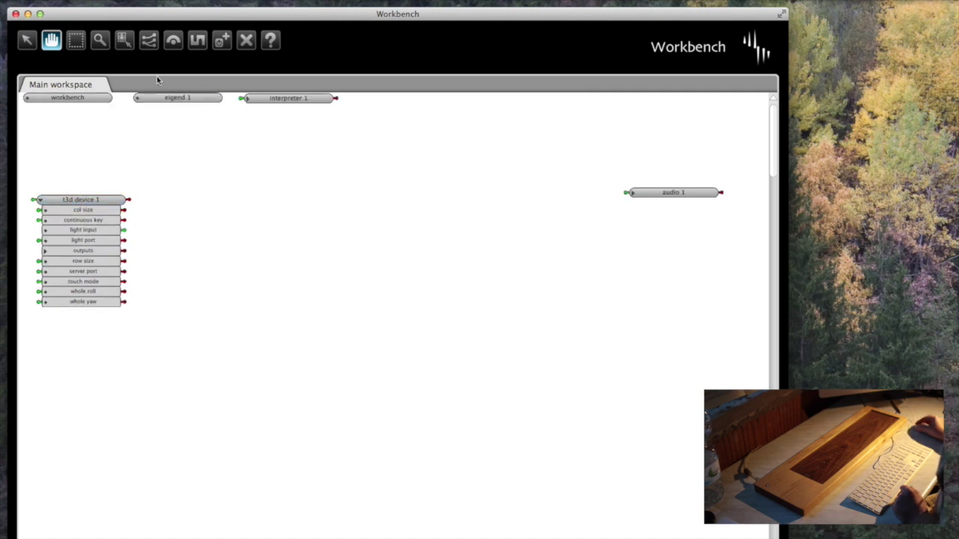
Create a Scaler agent numbered 1 above and to the right of the t3d device agent
left_click(223, 42)
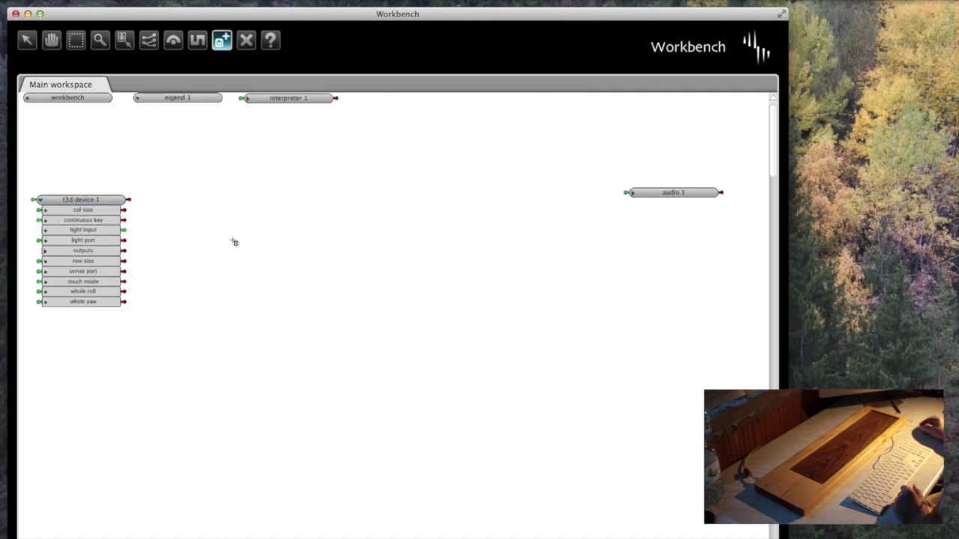
left_click(185, 159)
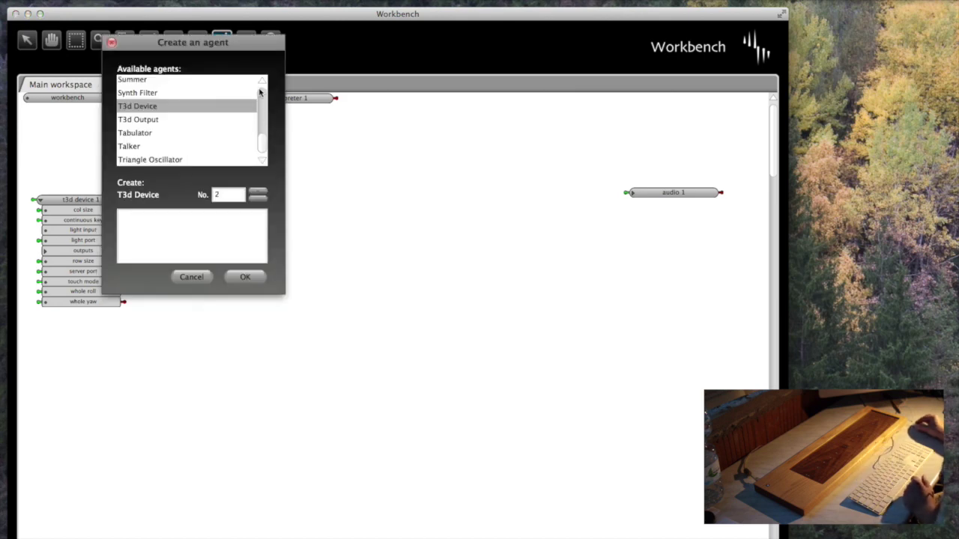
scroll(259, 93, "up", 5)
scroll(263, 84, "up", 3)
left_click(178, 105)
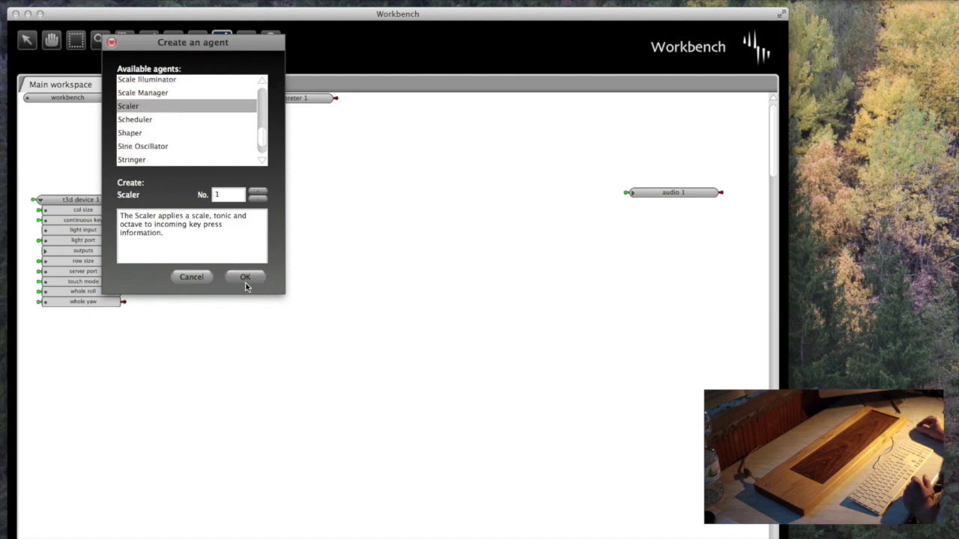
left_click(247, 280)
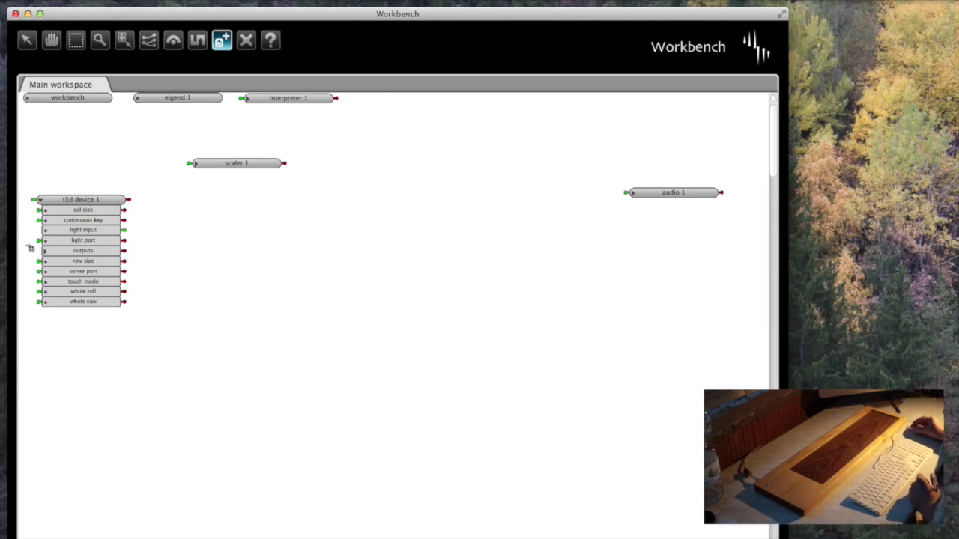
Expand the t3d device's outputs group and connect the whole group to the scaler agent
left_click(28, 41)
left_click(44, 250)
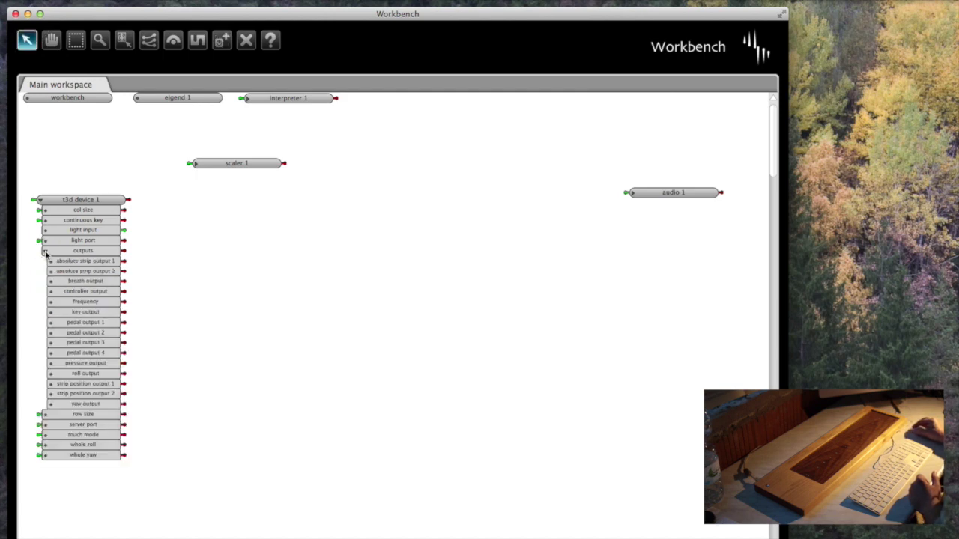
left_click(148, 40)
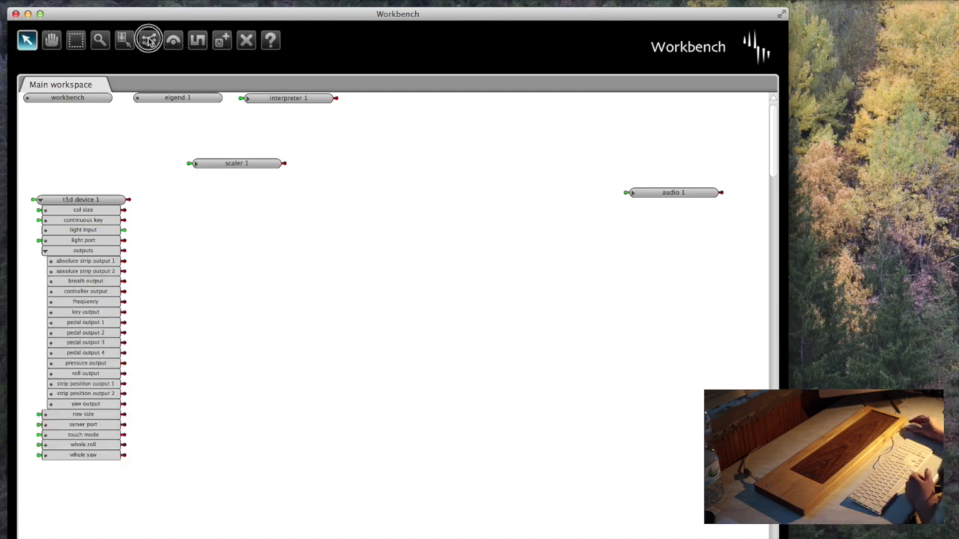
left_click_drag(120, 250, 195, 163)
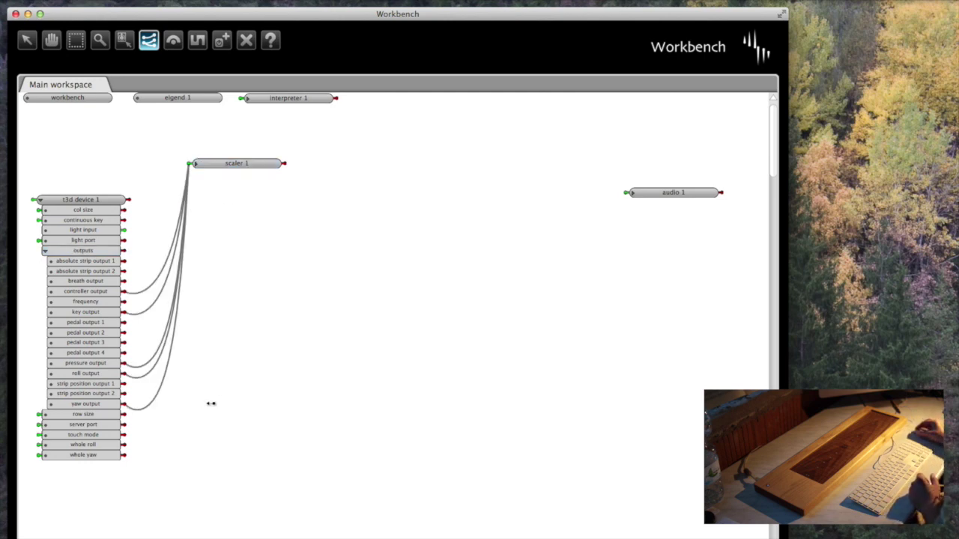
Create a Sawtooth Oscillator agent below and to the right of the scaler
left_click(222, 42)
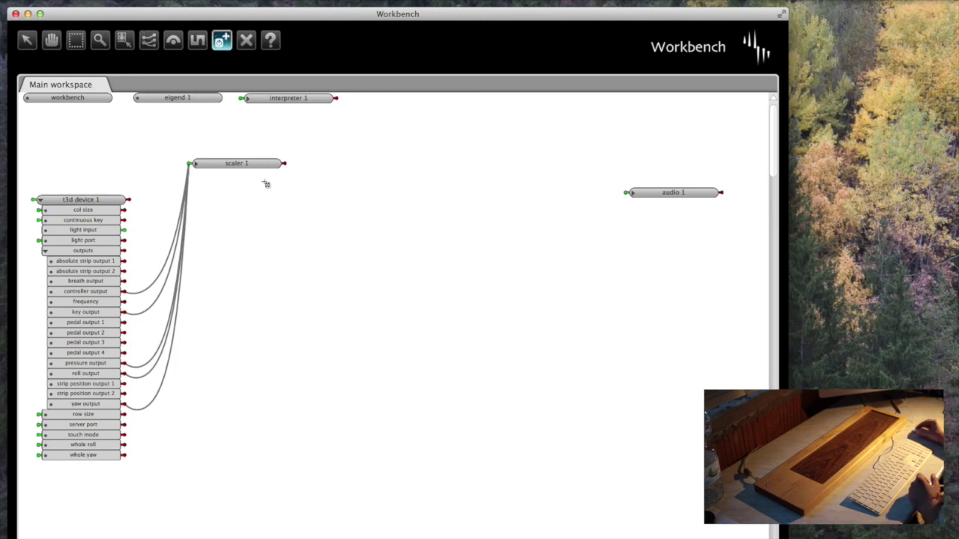
left_click(254, 203)
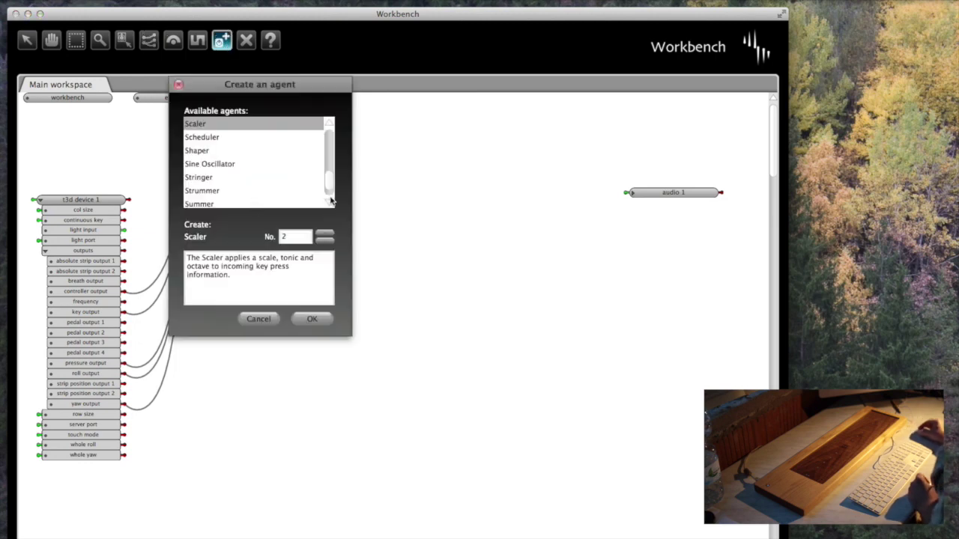
scroll(334, 129, "up", 2)
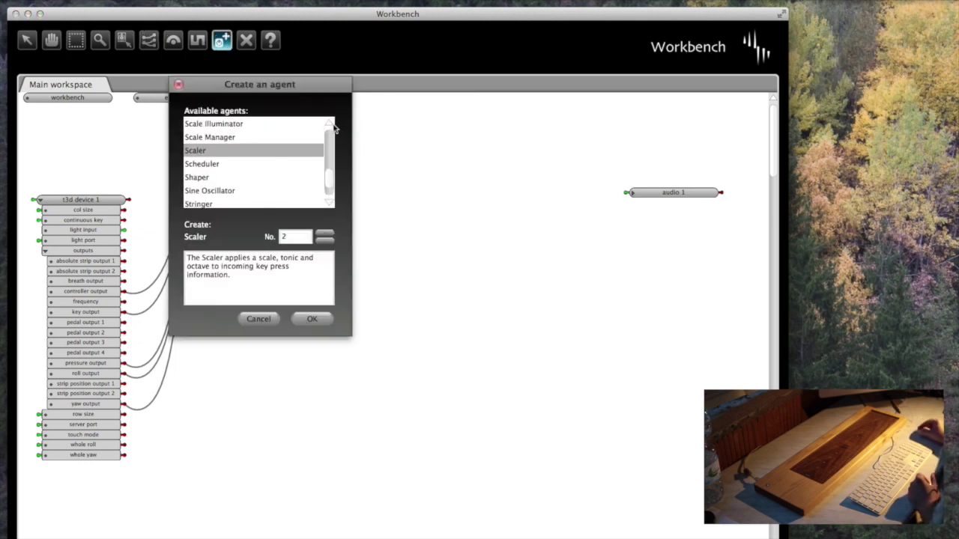
scroll(327, 203, "down", 7)
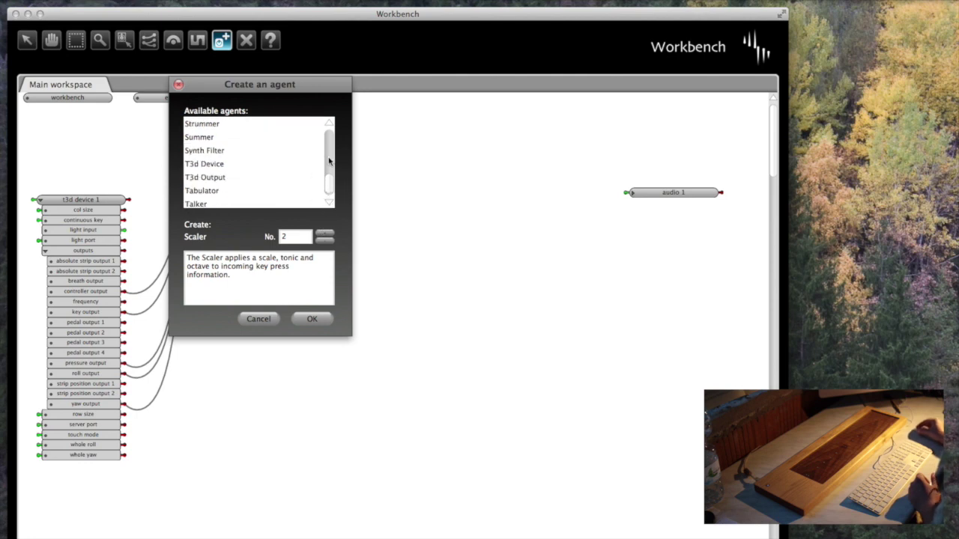
scroll(328, 129, "up", 10)
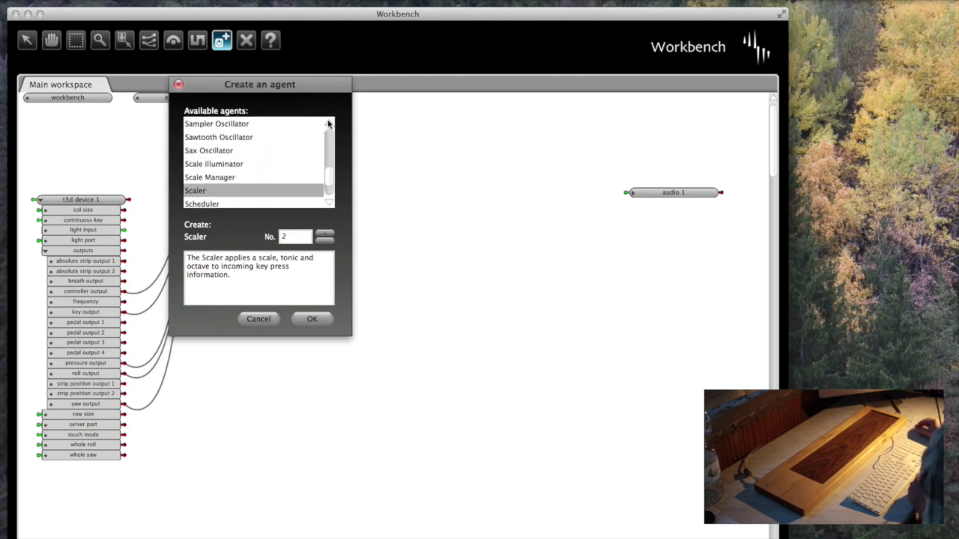
left_click(238, 137)
left_click(314, 320)
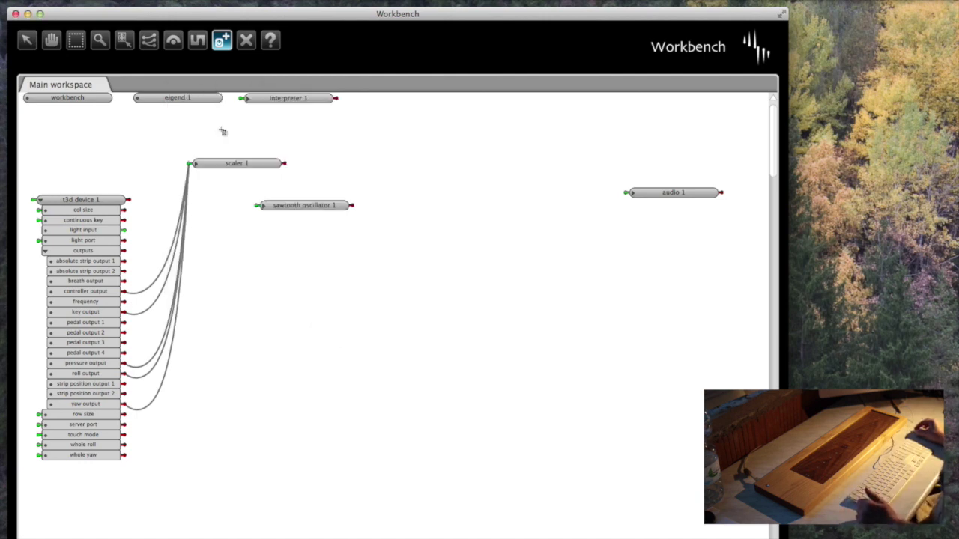
Move the sawtooth oscillator farther right of the scaler and expand it to list its ports
left_click(51, 40)
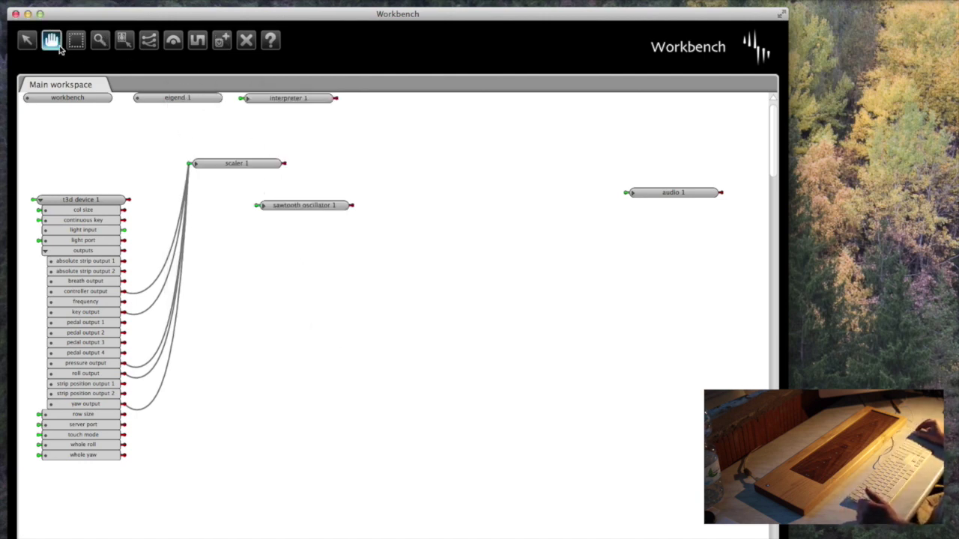
left_click_drag(292, 206, 343, 203)
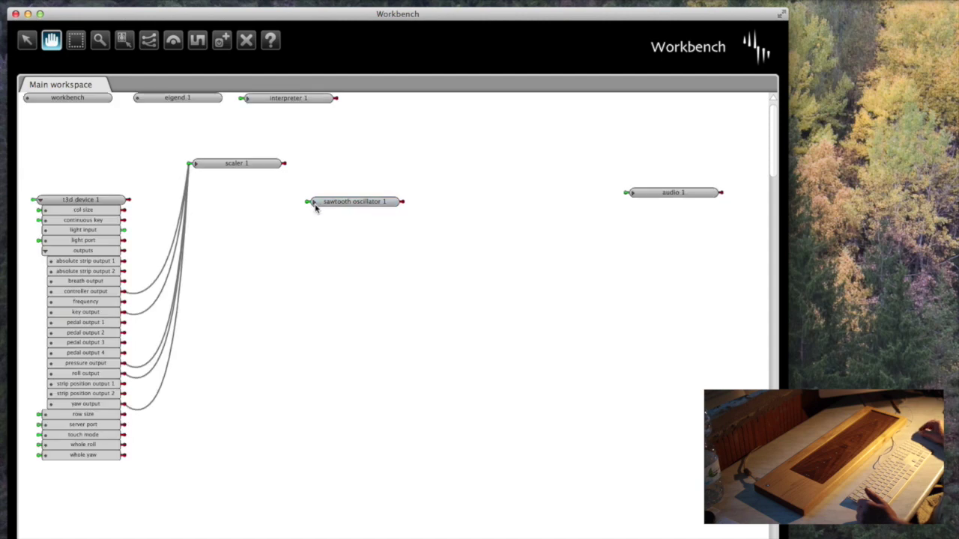
left_click(315, 204)
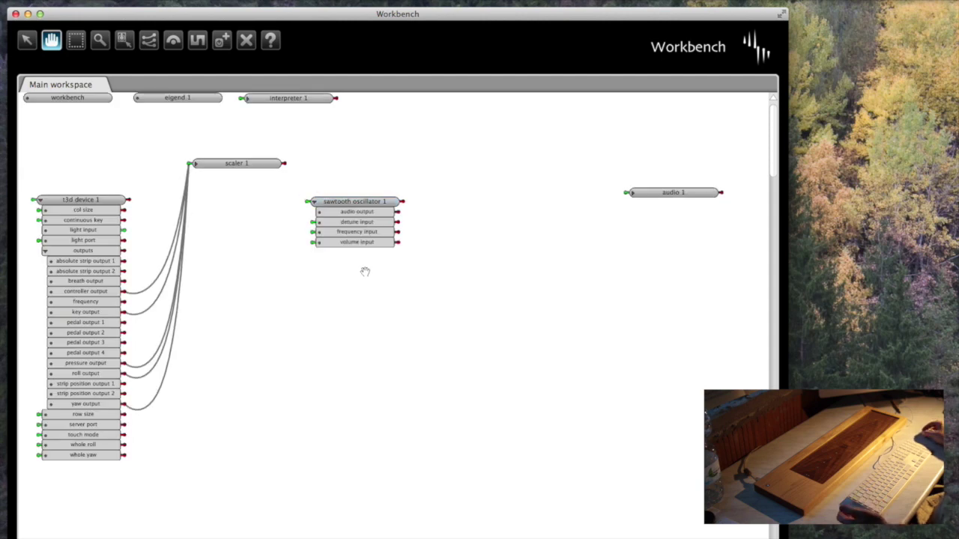
Connect the scaler to the sawtooth oscillator's frequency input and the t3d device's pressure output to the oscillator's volume input
left_click(149, 41)
left_click_drag(283, 164, 331, 232)
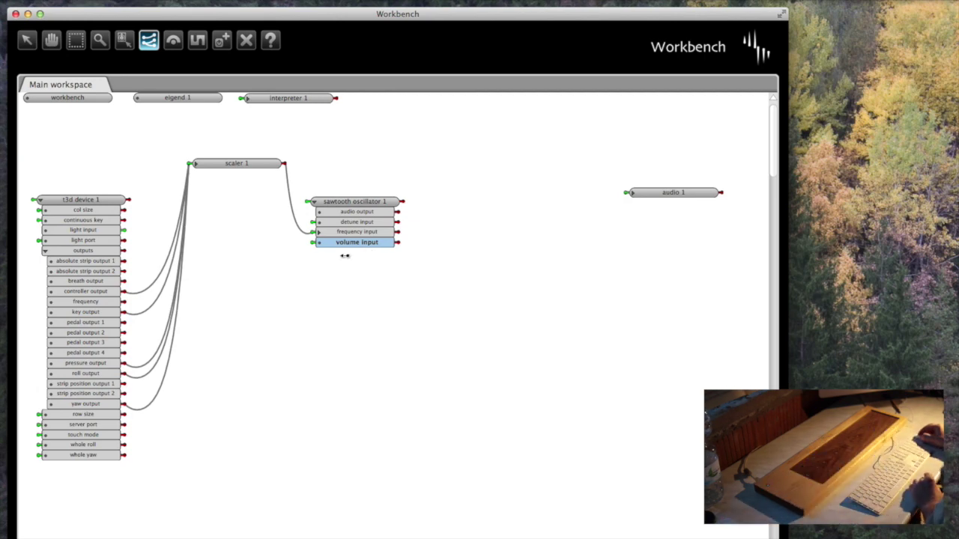
left_click_drag(119, 364, 317, 244)
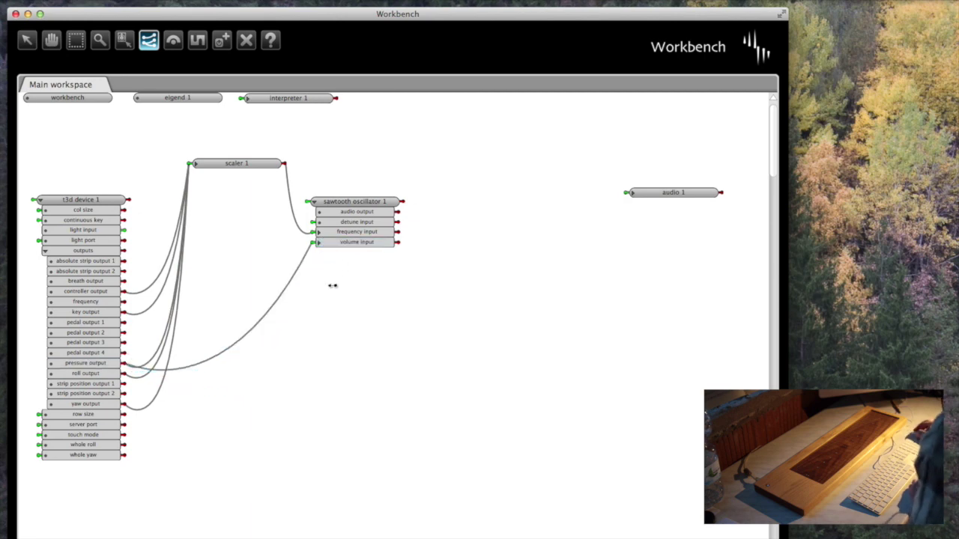
Collapse the t3d device's outputs group and move the scaler and sawtooth oscillator closer to the device
left_click(45, 252)
left_click(201, 161)
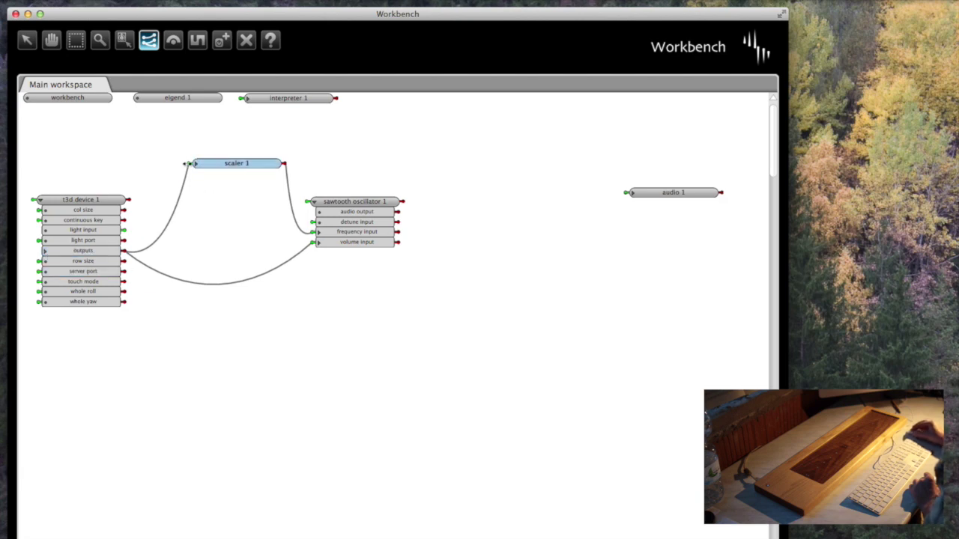
left_click(50, 39)
left_click_drag(260, 165, 199, 165)
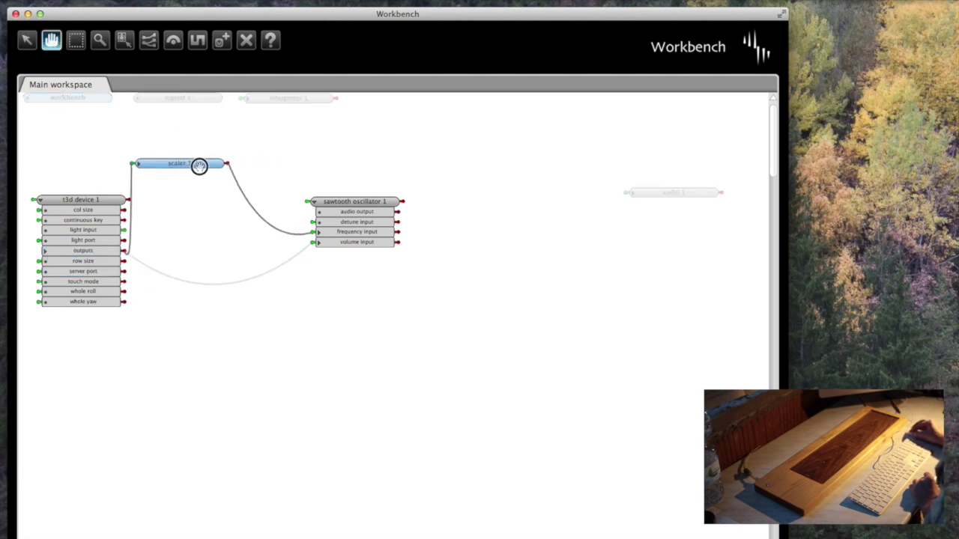
left_click(373, 204)
left_click_drag(373, 204, 322, 212)
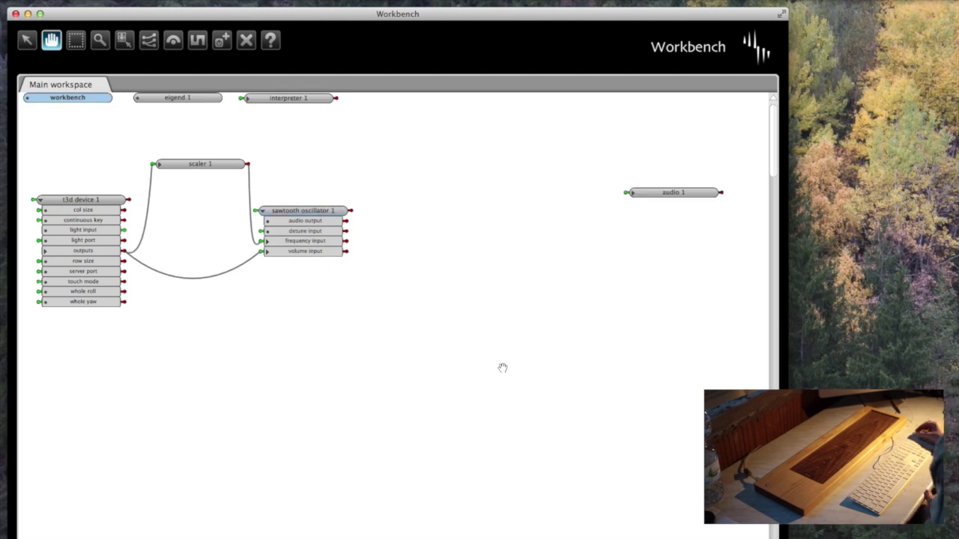
Create a Gain agent numbered 1 just above and to the left of the audio agent
left_click(226, 45)
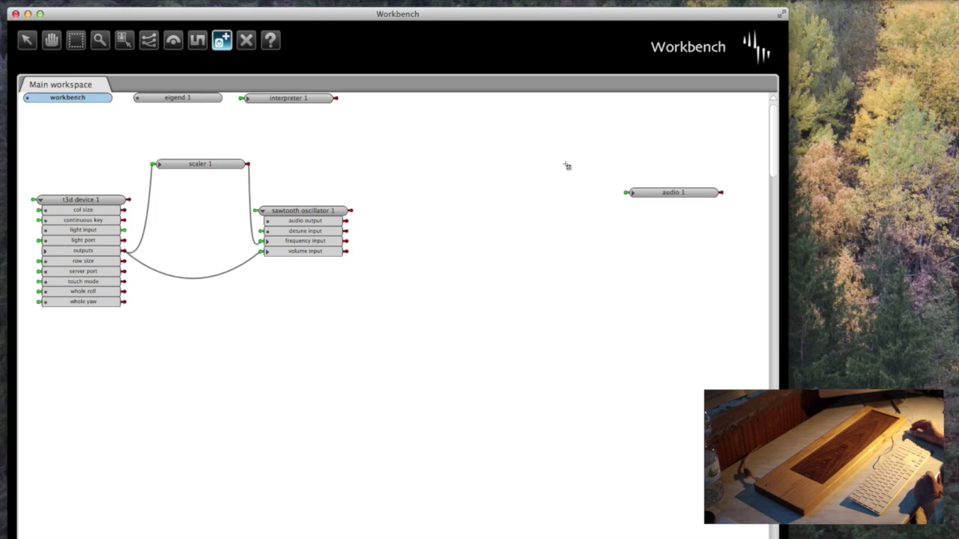
left_click(567, 166)
left_click_drag(642, 146, 640, 116)
left_click(532, 124)
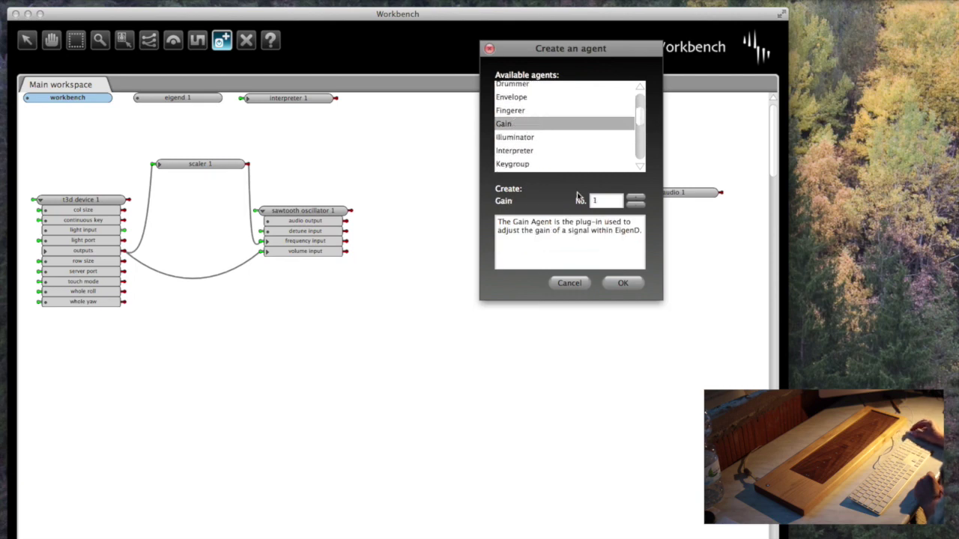
left_click(611, 282)
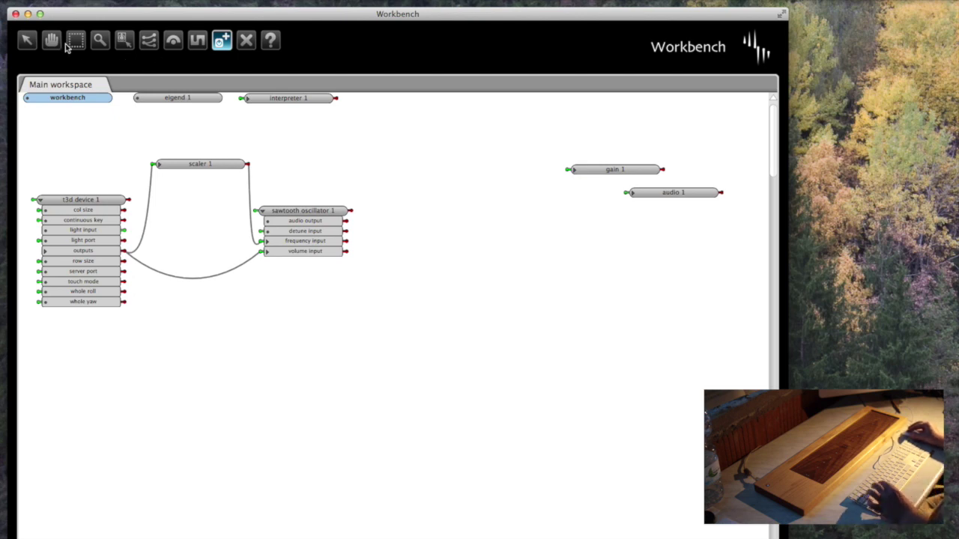
Set the gain agent's channel count to 2
left_click(125, 40)
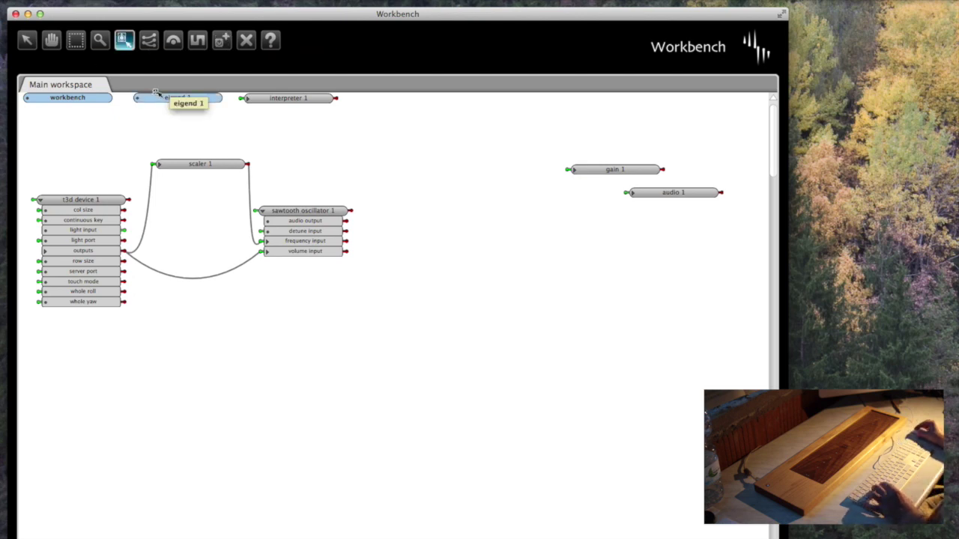
left_click(601, 170)
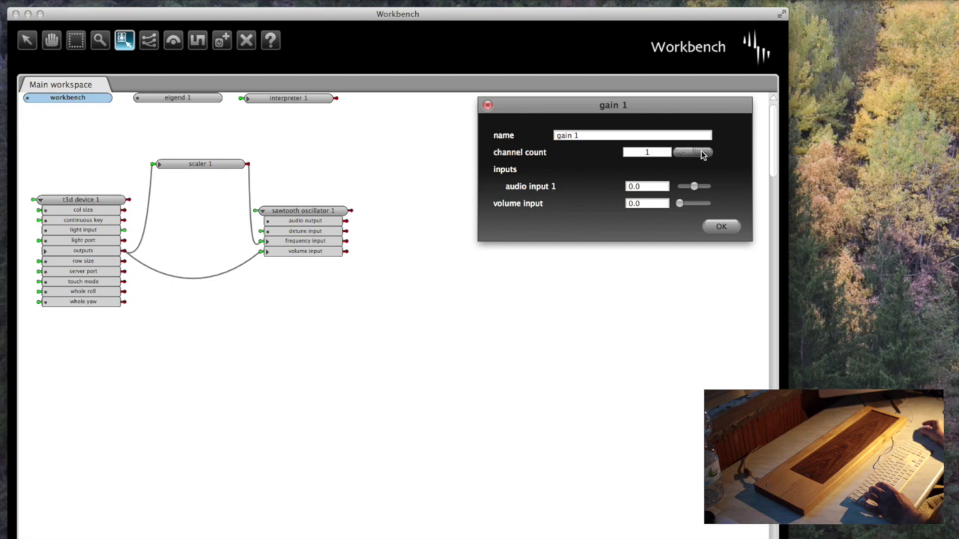
left_click(720, 227)
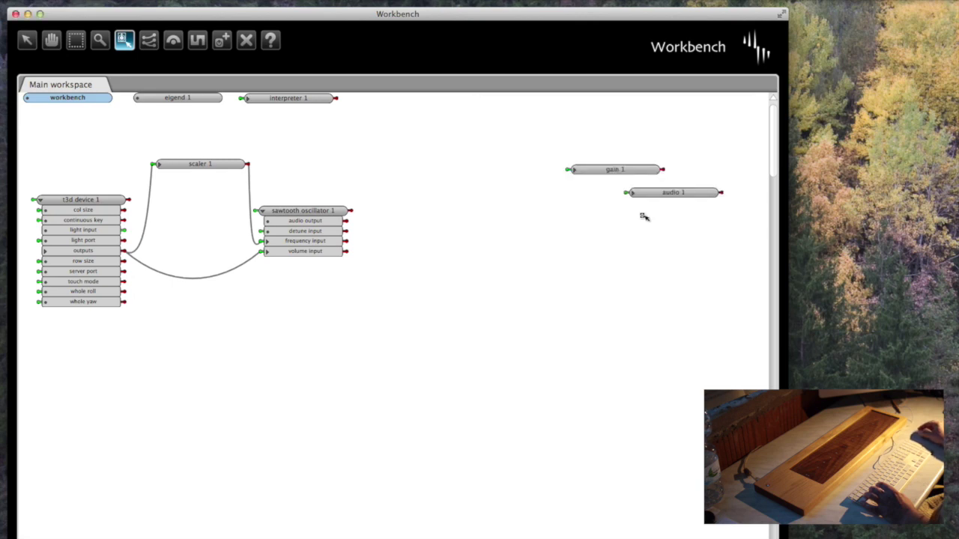
Move the gain agent farther from the audio agent and connect its output to the audio agent
left_click(51, 40)
left_click_drag(592, 170, 521, 155)
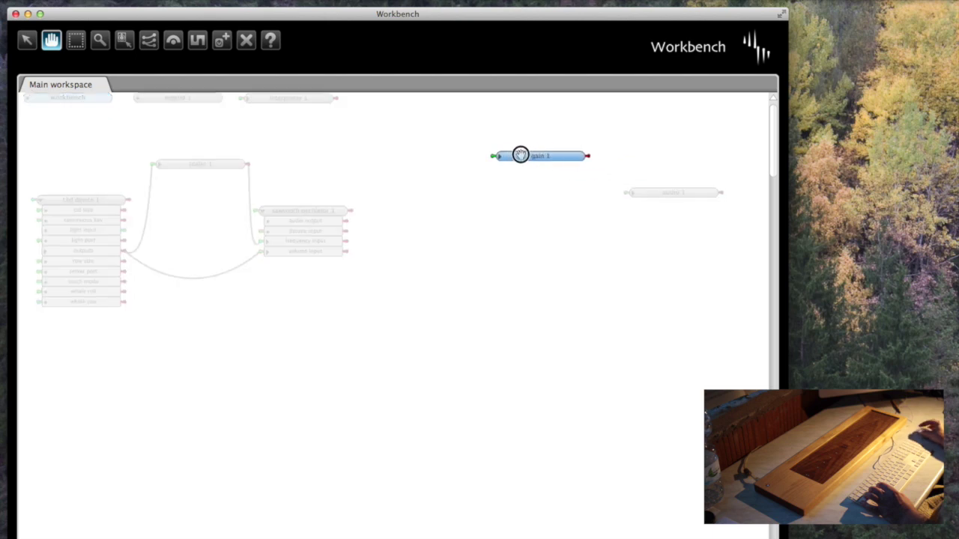
left_click(148, 39)
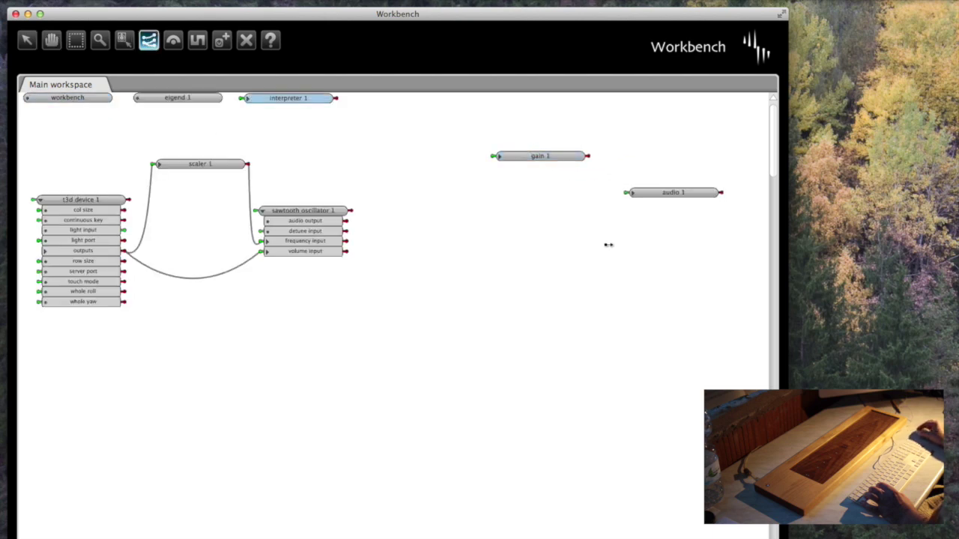
left_click_drag(579, 158, 636, 196)
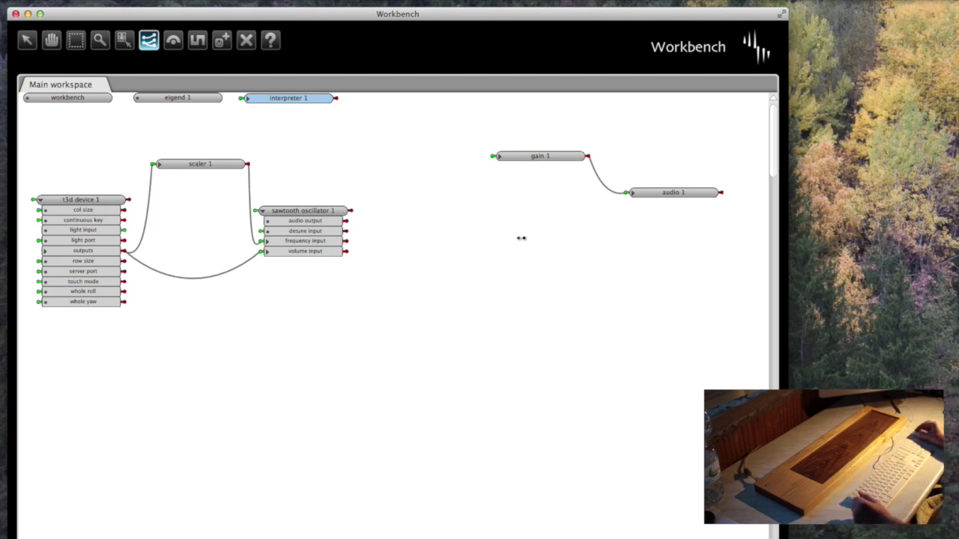
Expand the gain agent's inputs and connect the sawtooth oscillator's audio output to both the left and right audio inputs
left_click(27, 40)
left_click(500, 157)
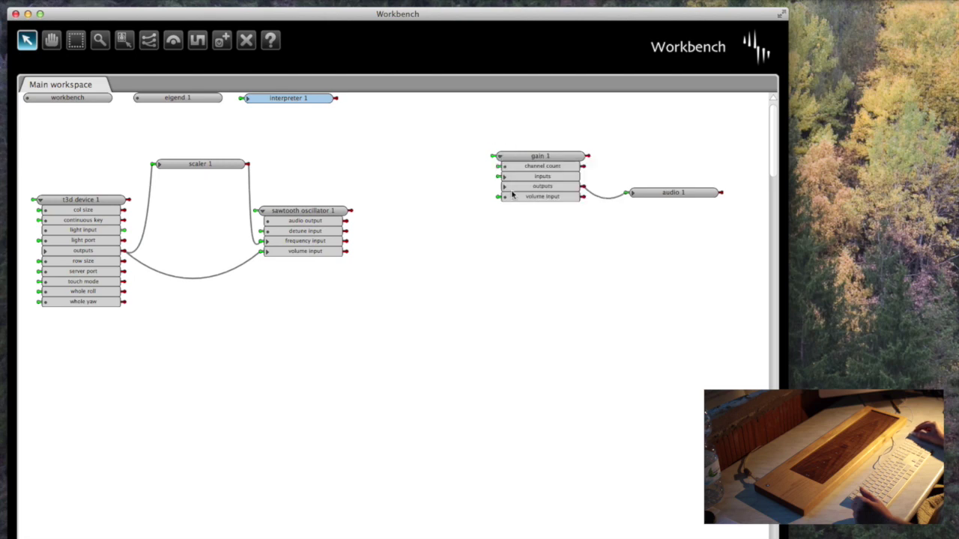
left_click(504, 176)
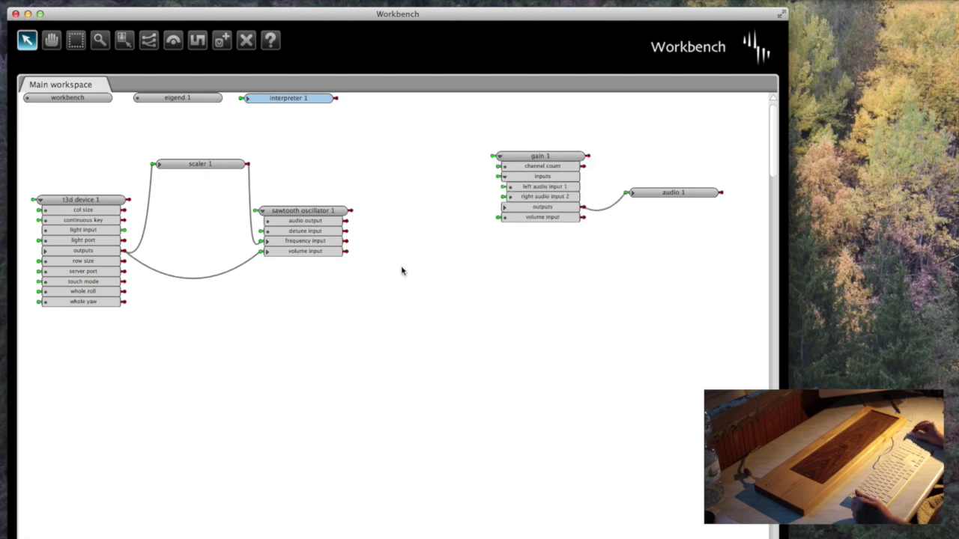
left_click(148, 41)
left_click_drag(336, 223, 513, 176)
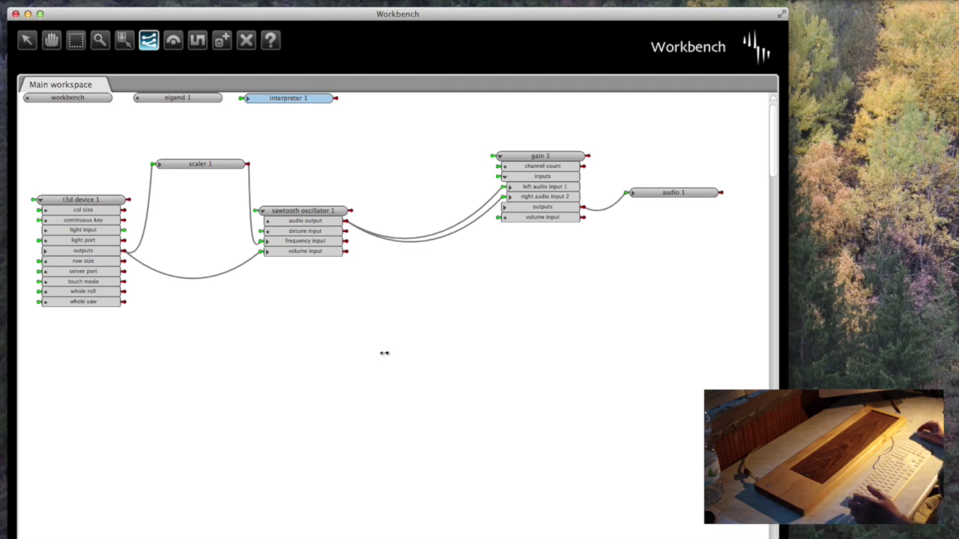
Set the gain agent's volume input to 0.2
key("5")
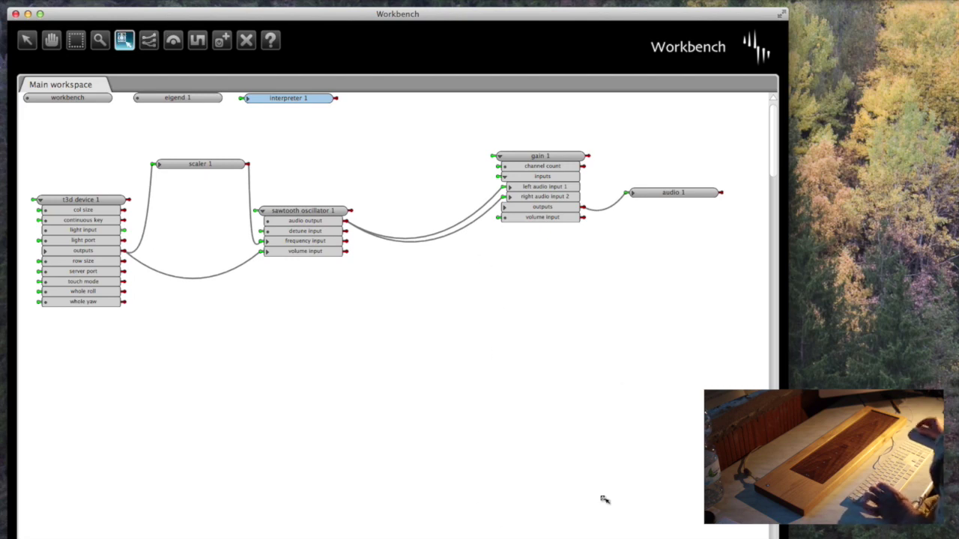
left_click(552, 155)
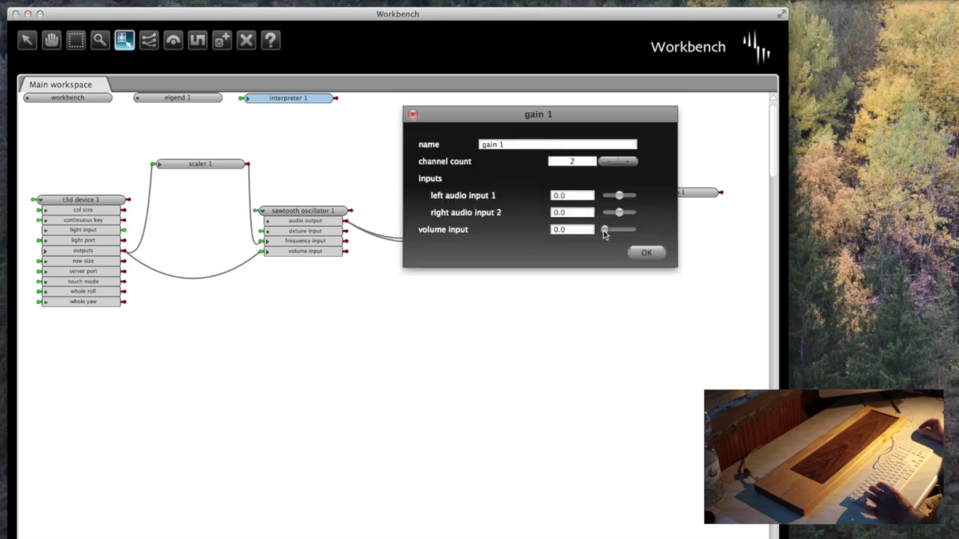
left_click(646, 252)
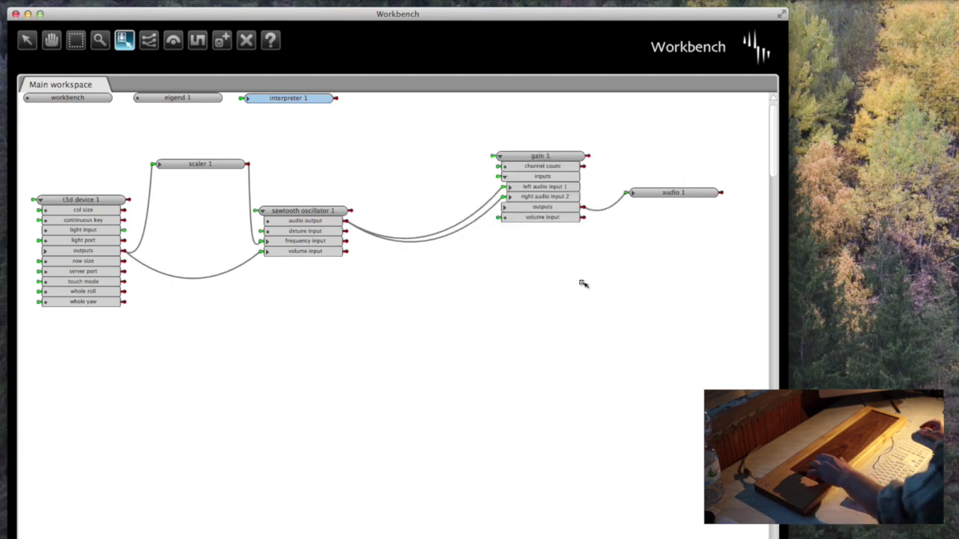
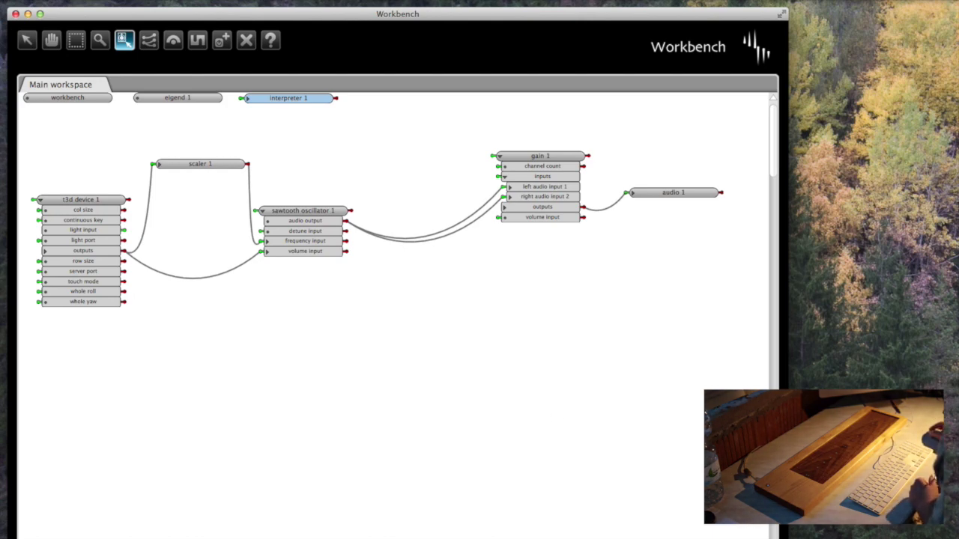
Switch to Stage and connect it to eigenD
left_click(153, 1)
left_click(163, 34)
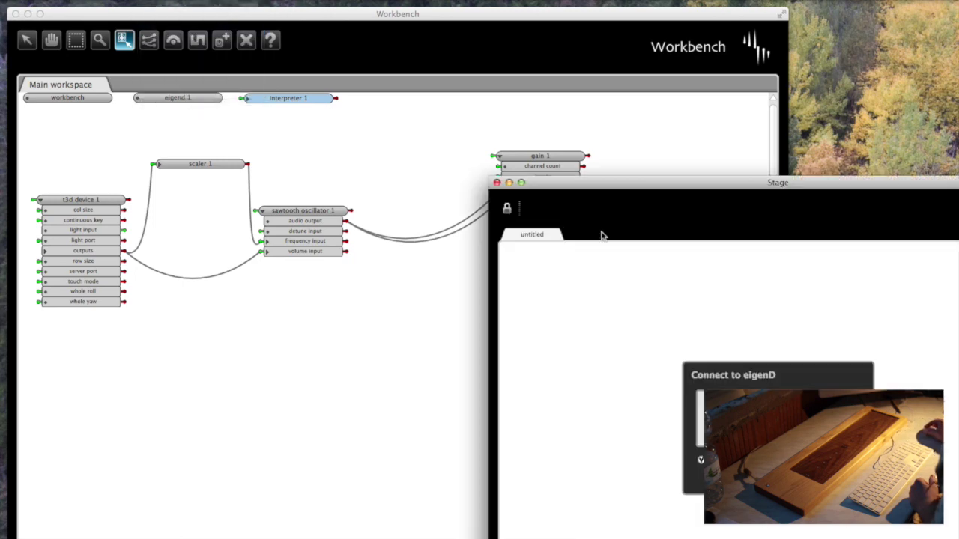
left_click(731, 365)
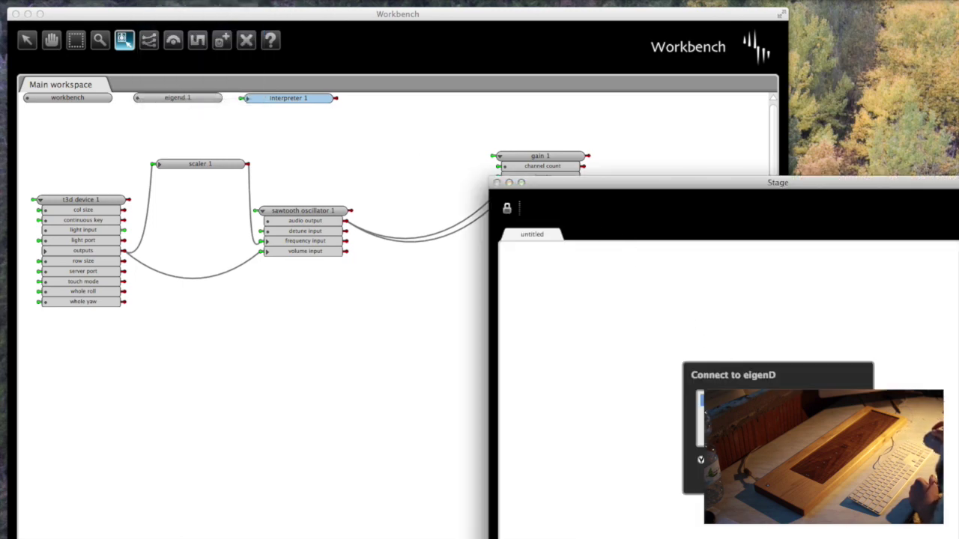
Reposition the Stage window over the Workbench workspace and unlock it for editing
left_click_drag(690, 187, 371, 159)
left_click(185, 180)
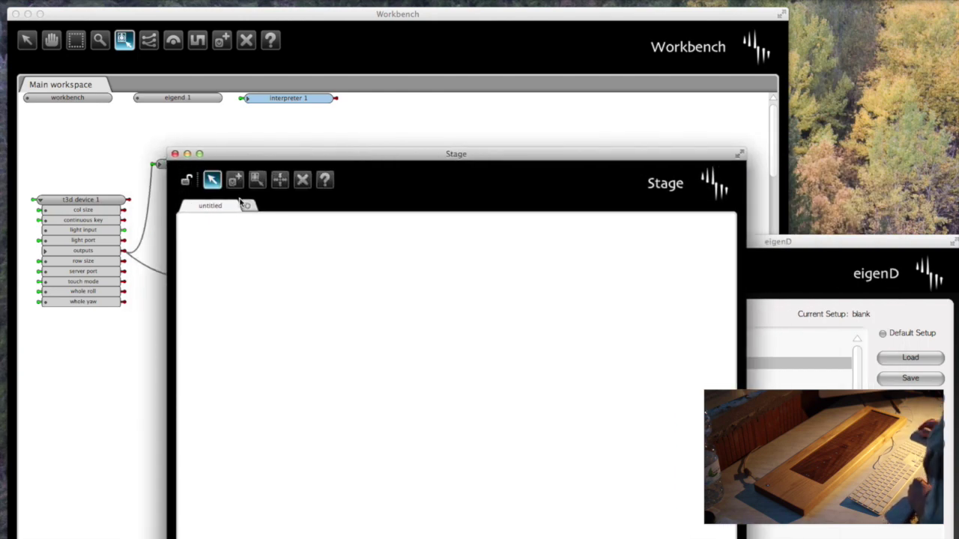
left_click_drag(307, 163, 289, 180)
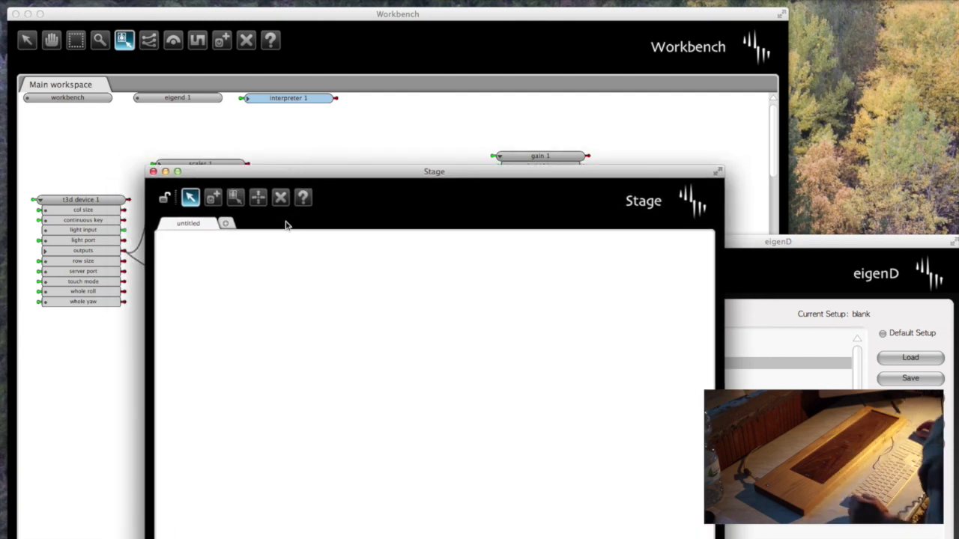
left_click_drag(305, 177, 274, 173)
Add a widget for the gain agent's volume input to the untitled Stage tab
left_click(182, 196)
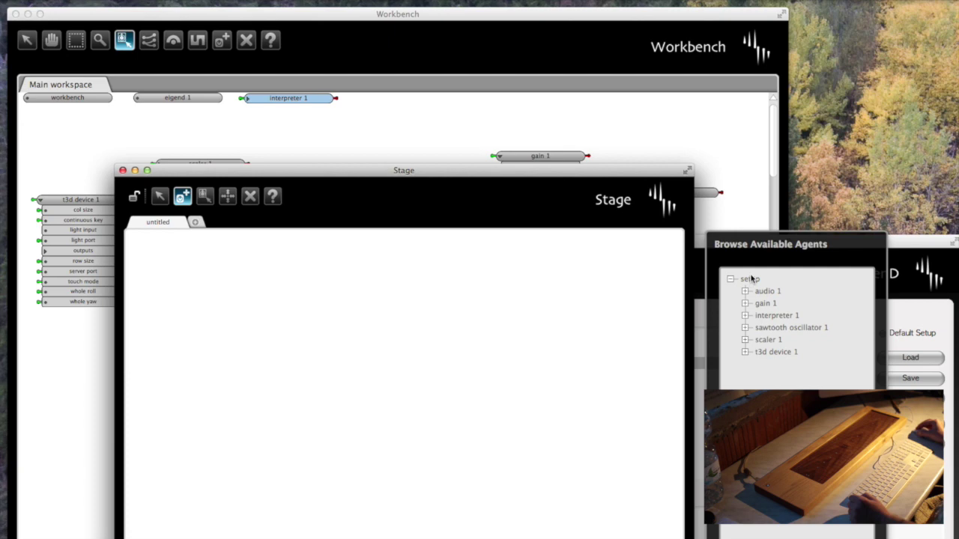
left_click(744, 303)
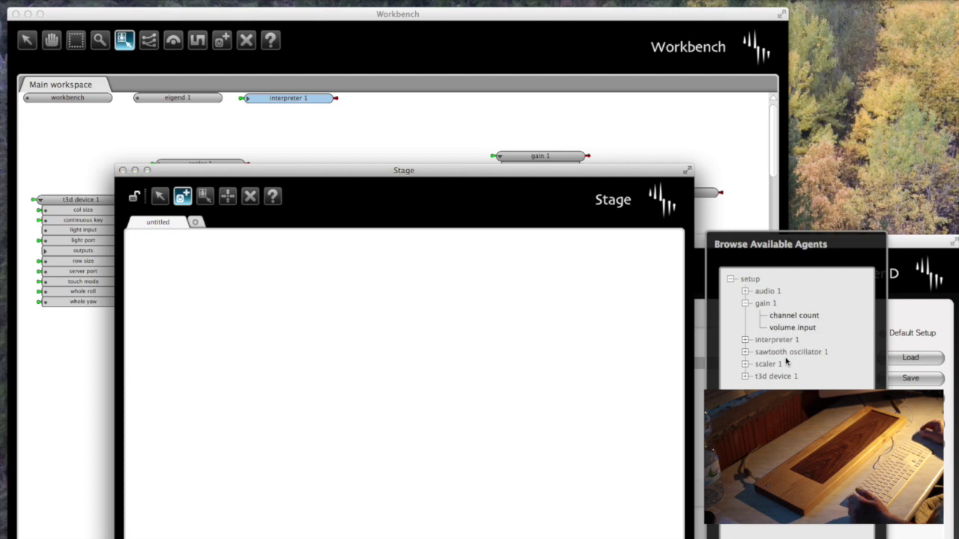
left_click(798, 330)
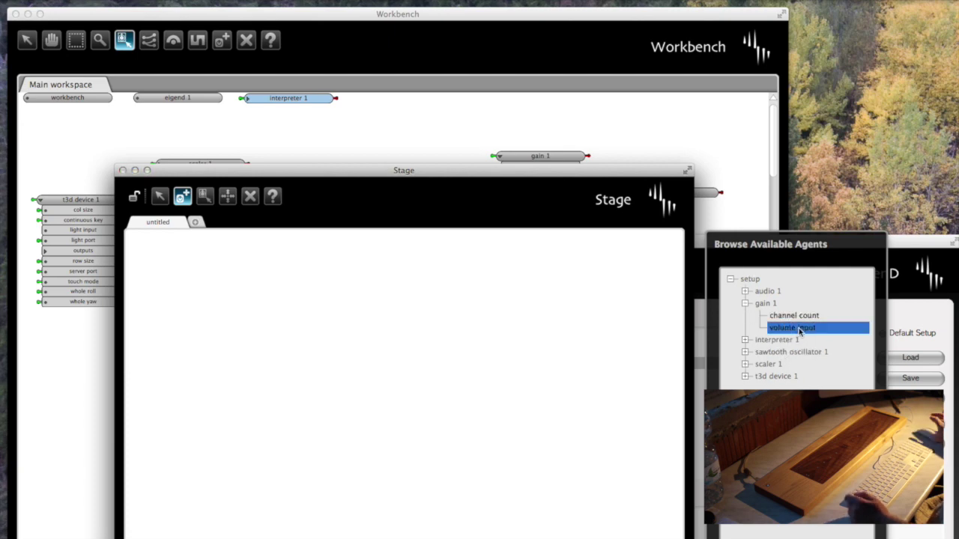
left_click_drag(799, 329, 242, 297)
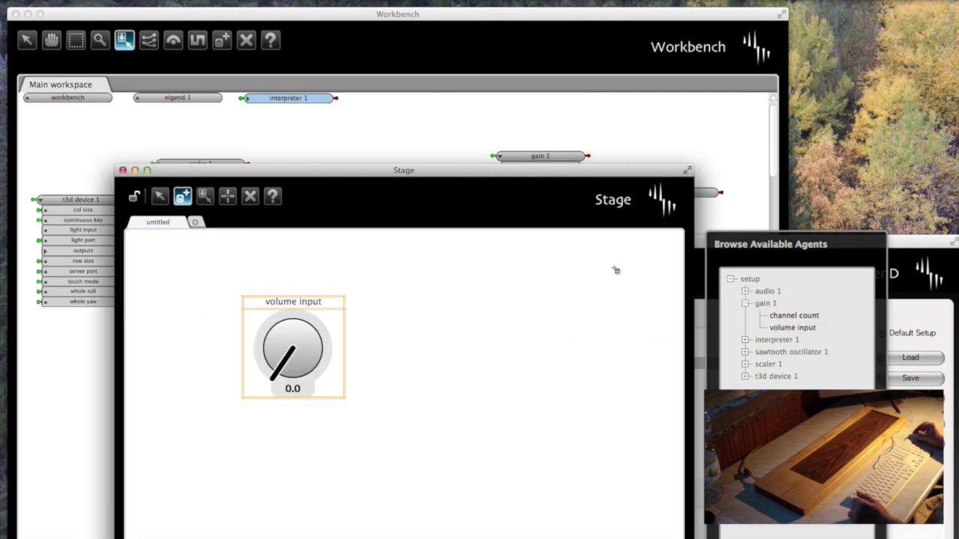
Rename the volume input widget to volume and change its type to Horizontal Slider
key("e")
left_click(300, 302)
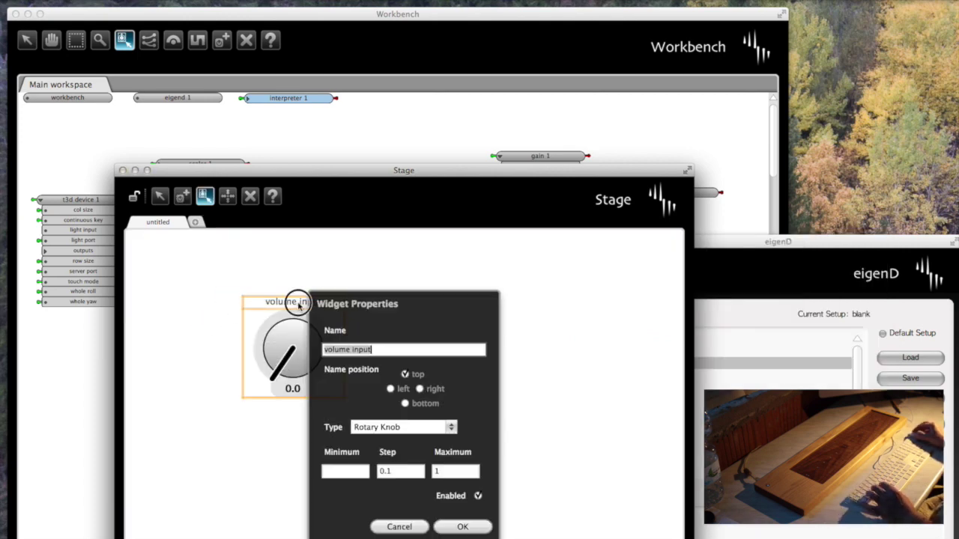
left_click_drag(353, 352, 466, 345)
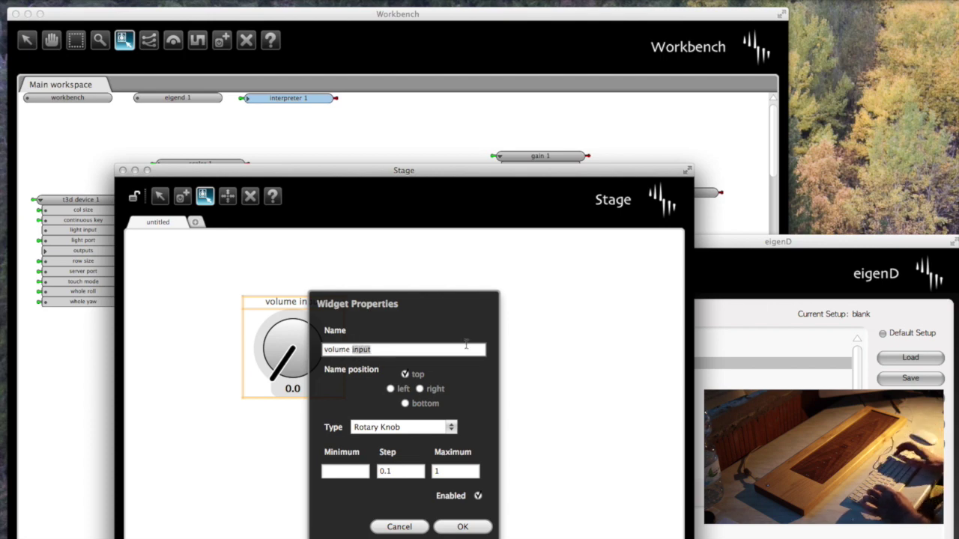
key("BackSpace")
key("BackSpace")
left_click(452, 429)
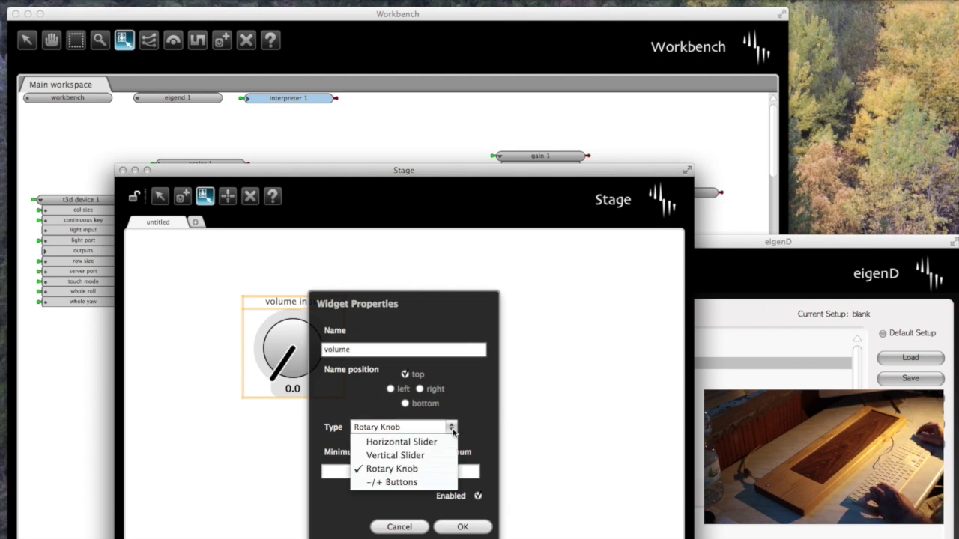
left_click(426, 443)
left_click(457, 526)
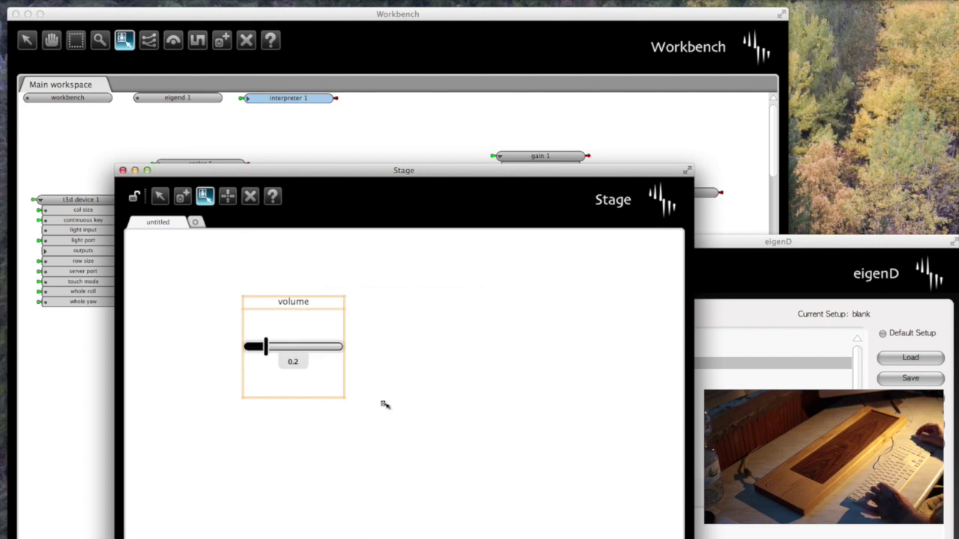
Lock the Stage layout, set the volume slider to 0.5, and close the Stage window
left_click(135, 198)
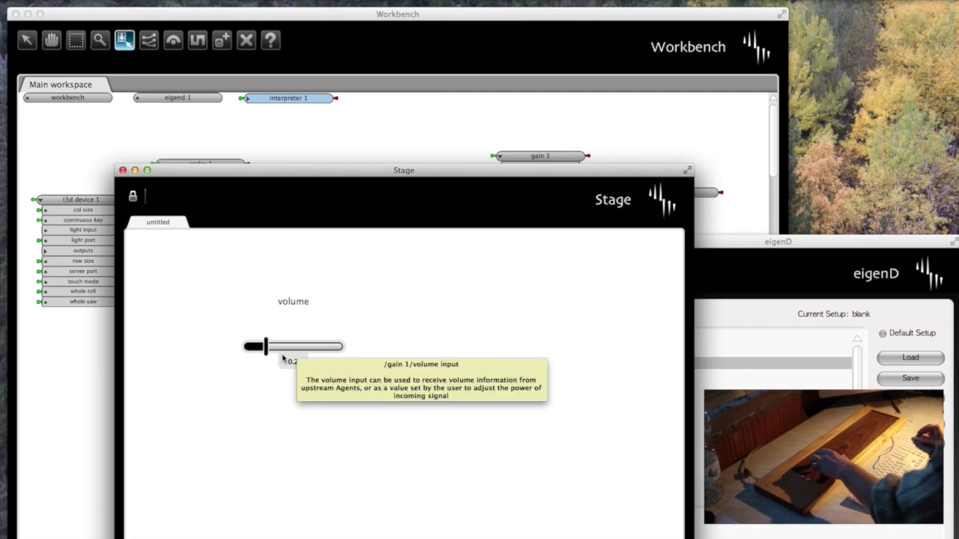
left_click_drag(268, 350, 293, 349)
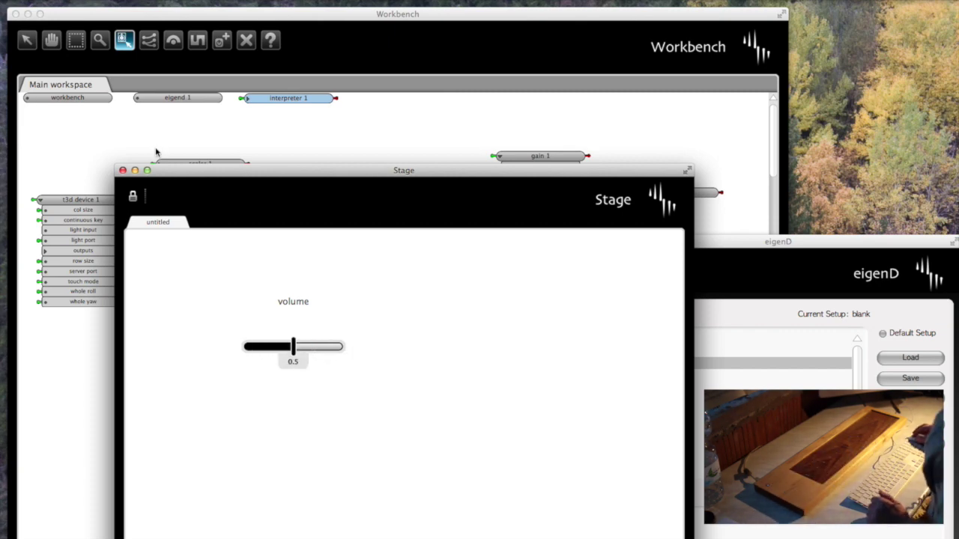
left_click(124, 170)
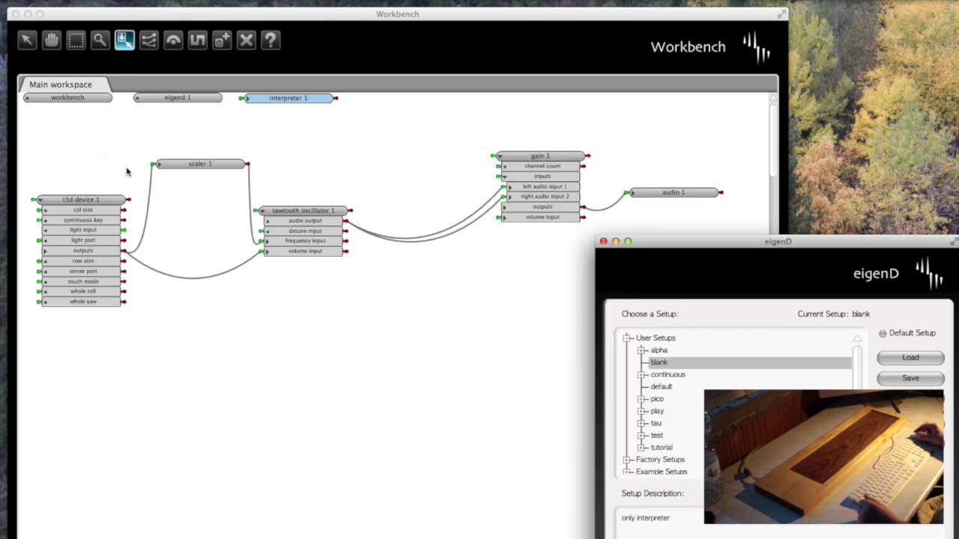
Switch back to Workbench and collapse the sawtooth oscillator and gain agents
left_click(659, 235)
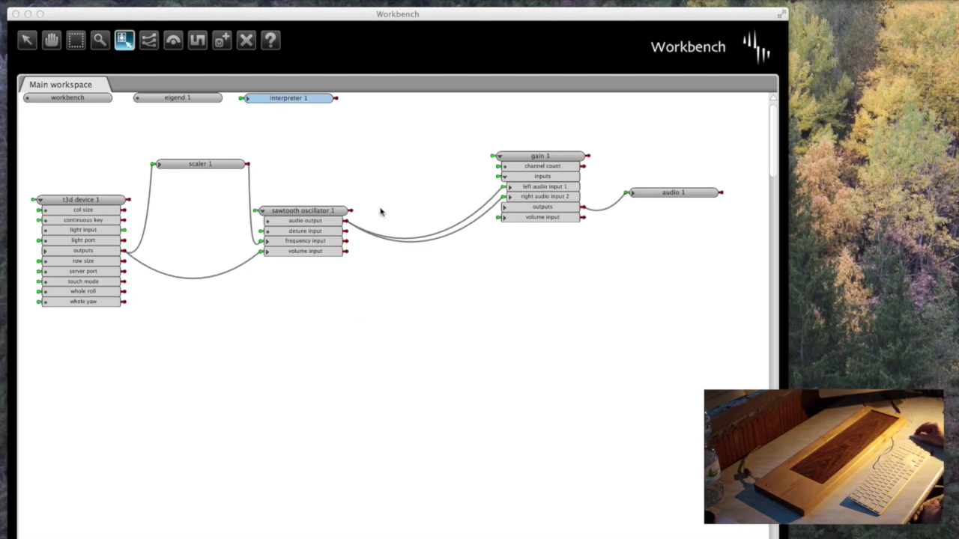
left_click(277, 235)
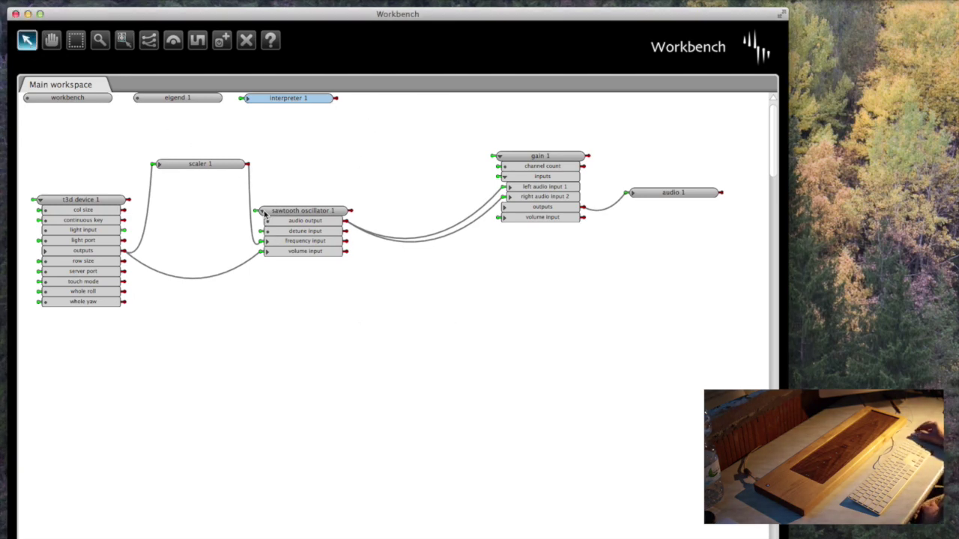
left_click(263, 212)
left_click(498, 157)
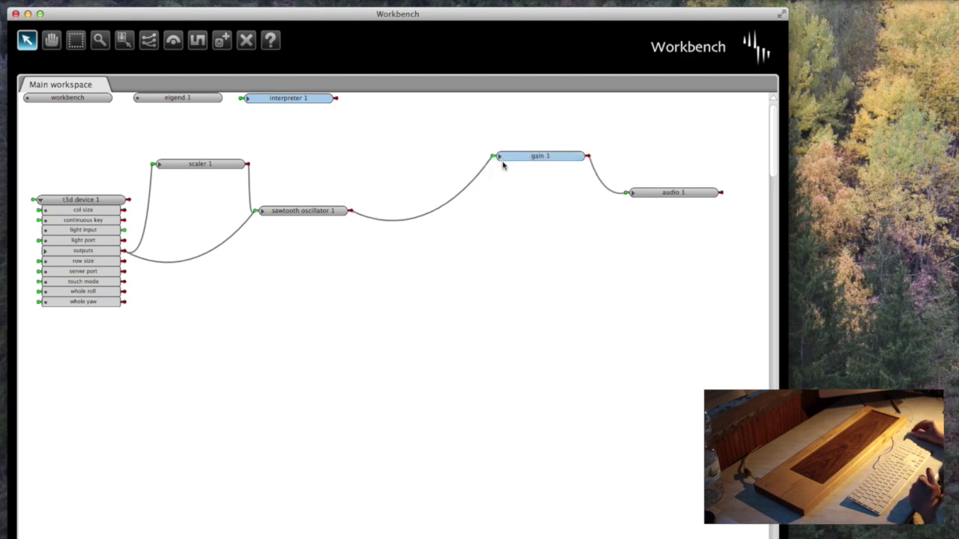
Delete the connections from the sawtooth oscillator's audio output to the gain agent's left and right audio inputs
left_click(247, 40)
left_click(423, 212)
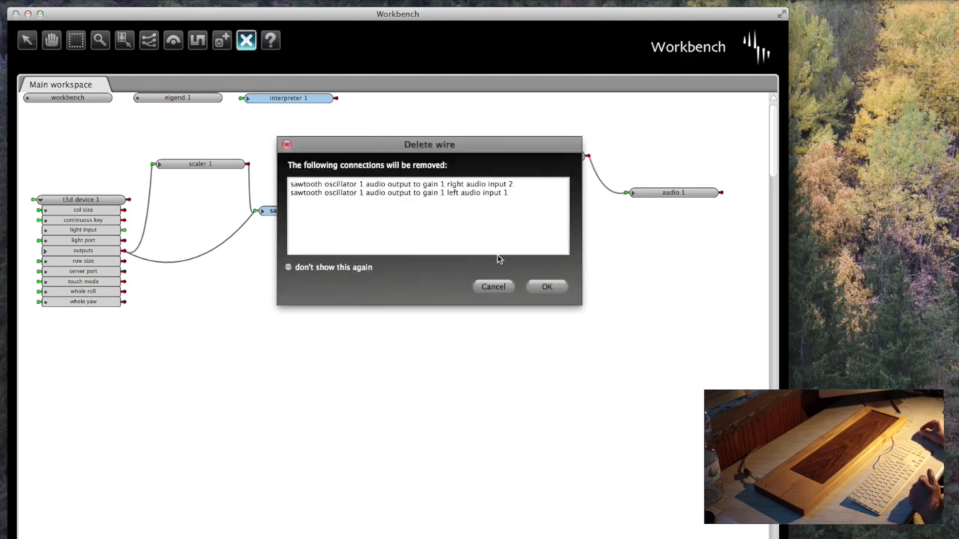
left_click(548, 285)
Create a Summer agent numbered 1 between the sawtooth oscillator and the gain agent
left_click(221, 42)
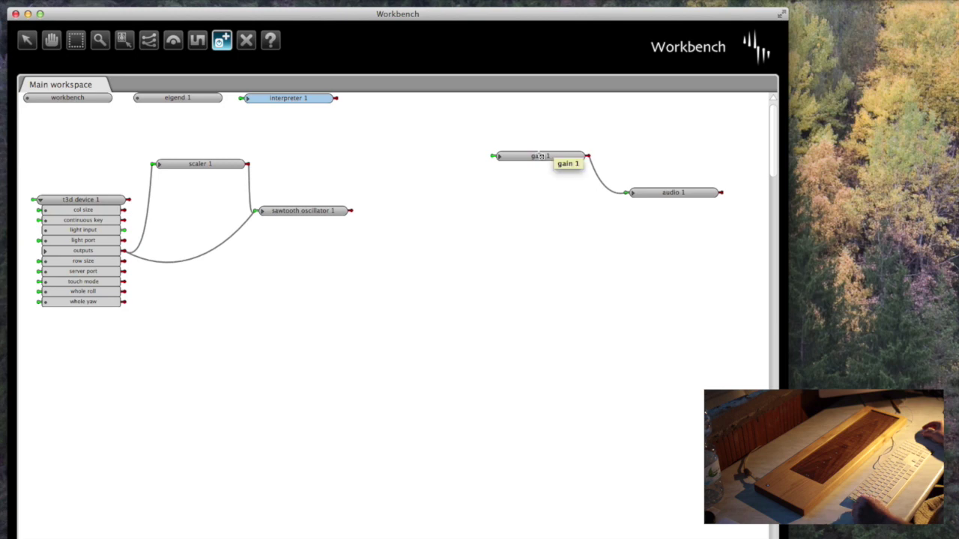
left_click(407, 176)
left_click_drag(483, 128, 480, 156)
left_click(377, 158)
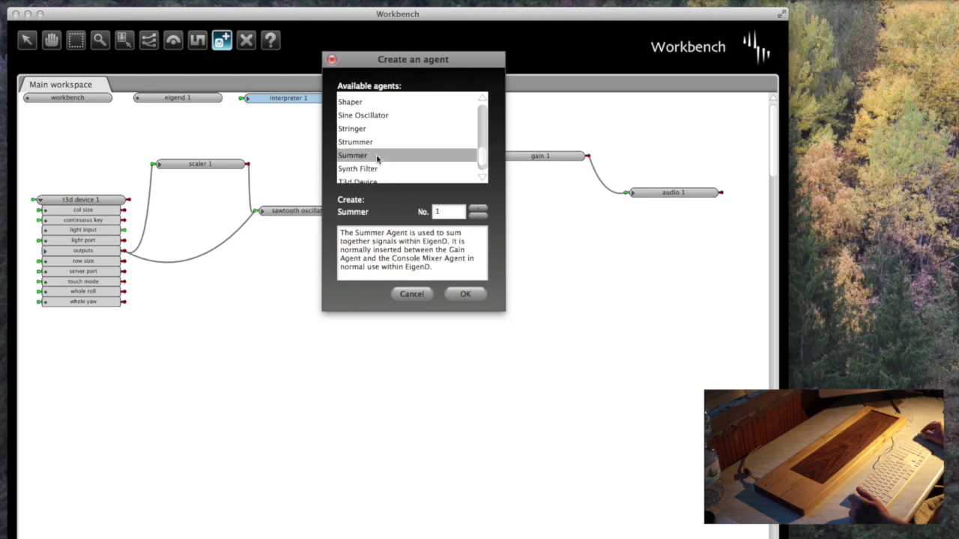
left_click(464, 293)
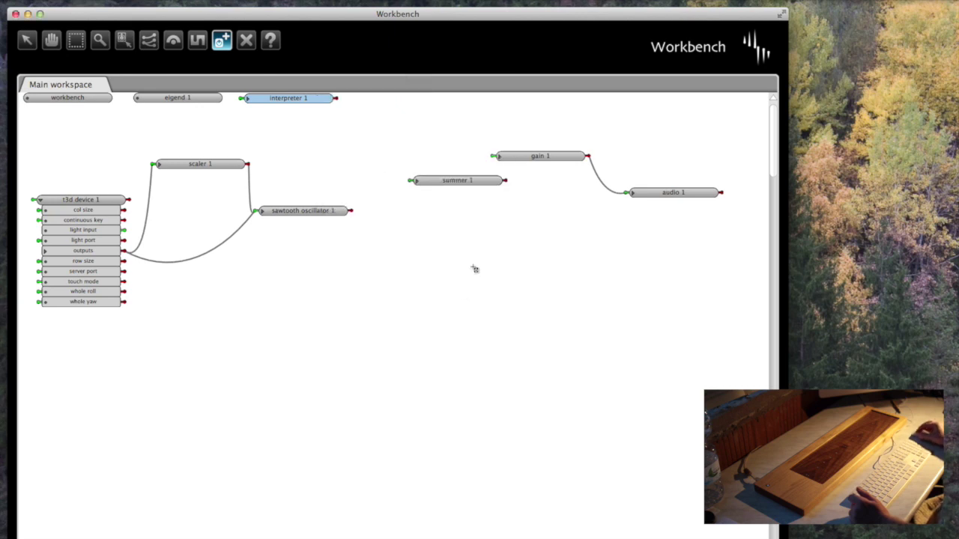
Connect the sawtooth oscillator's audio output to the summer's inputs and the summer's outputs to the gain agent
left_click(51, 40)
left_click_drag(453, 179, 417, 172)
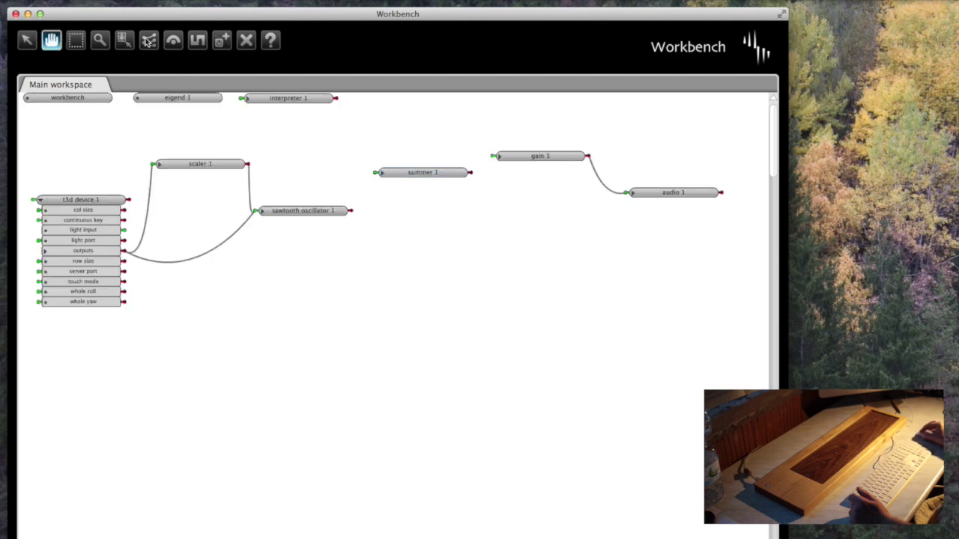
left_click(148, 40)
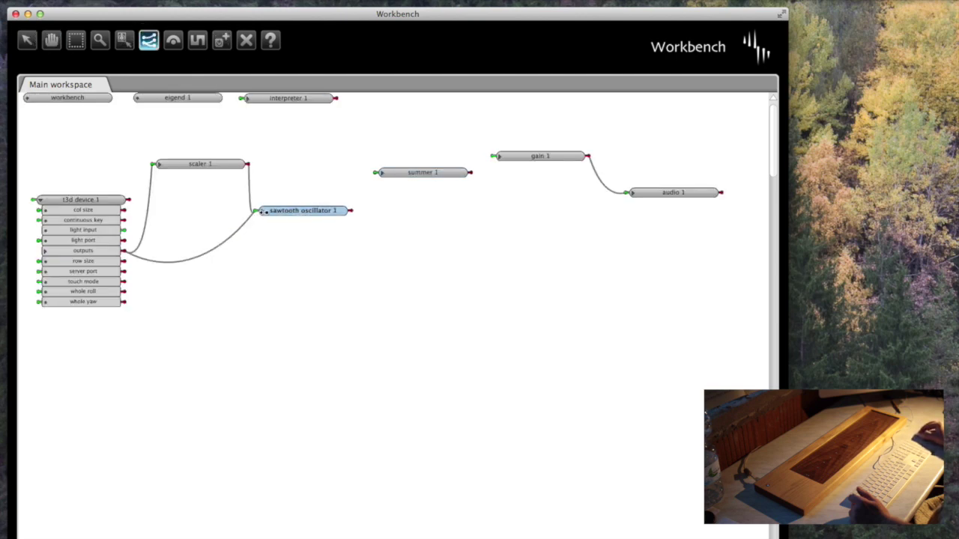
left_click(382, 174)
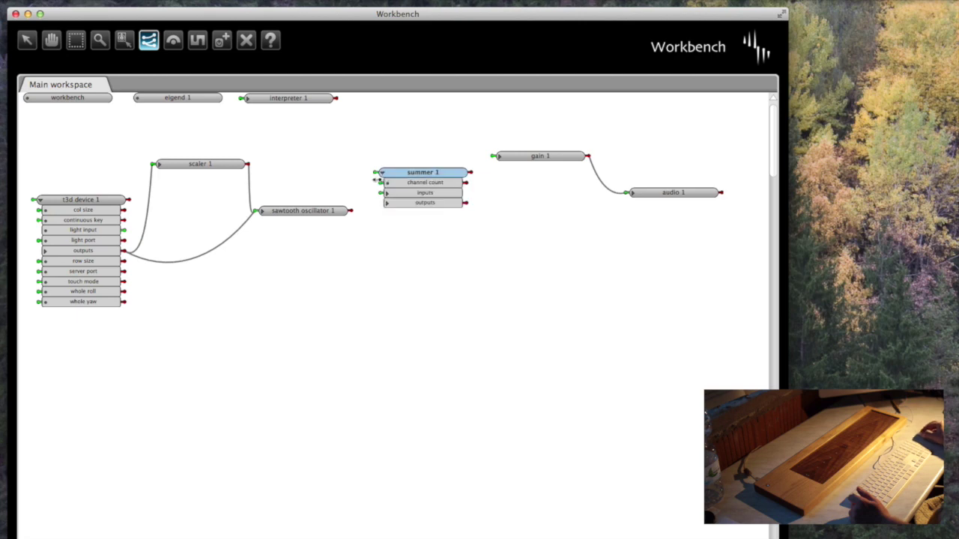
left_click(343, 212)
left_click(380, 177)
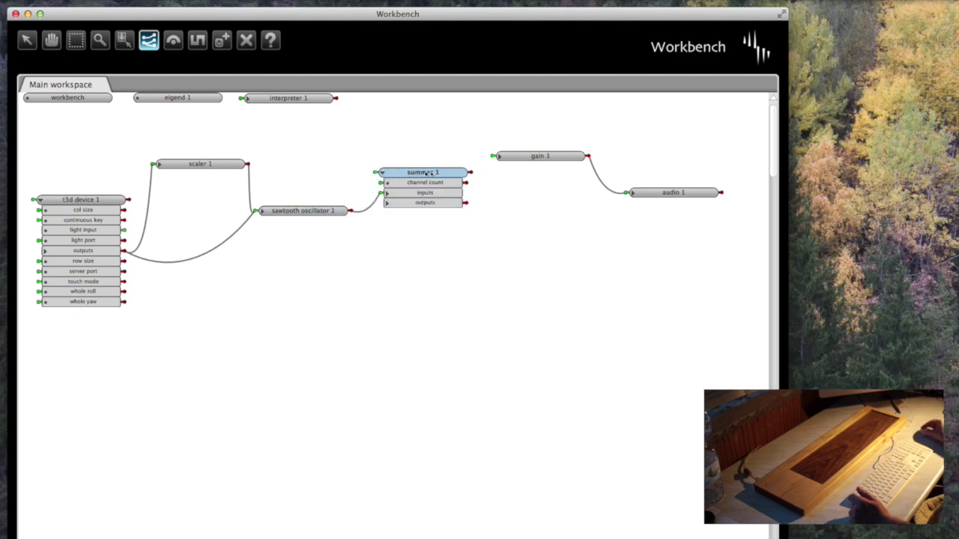
left_click(498, 156)
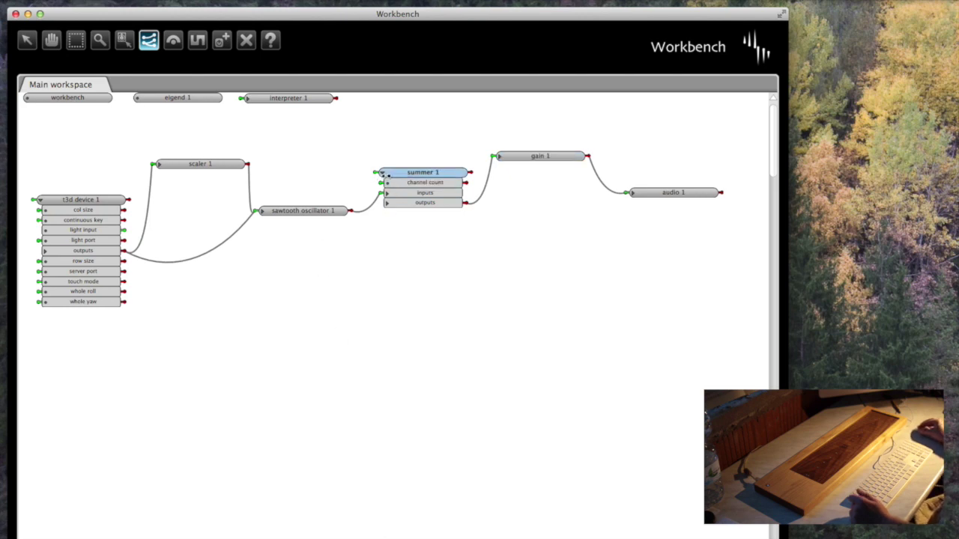
left_click(382, 174)
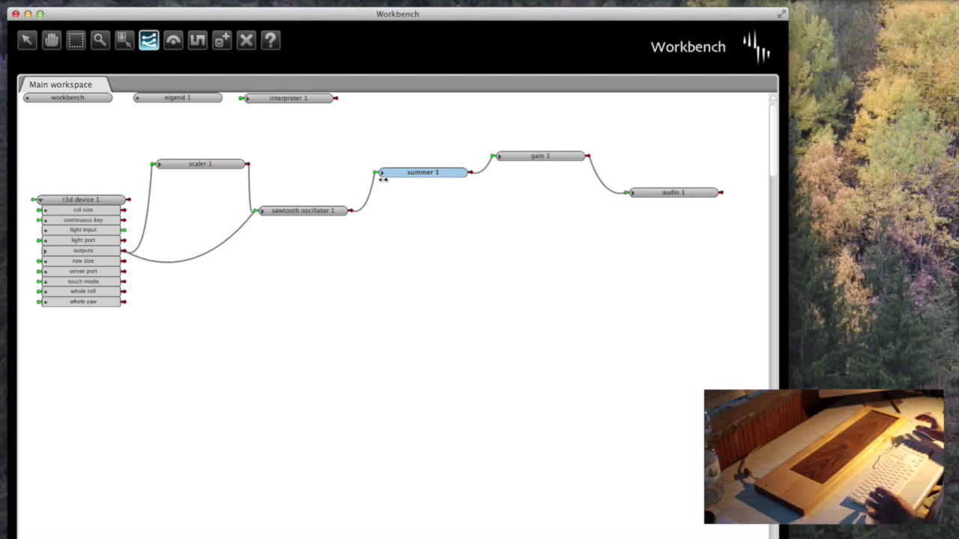
Set the scaler agent's key bend range input to 2
left_click(28, 39)
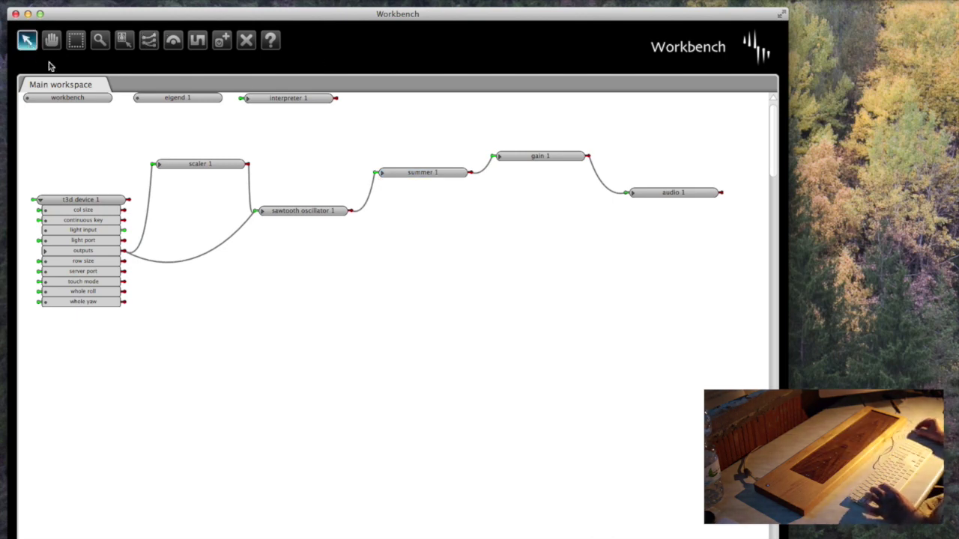
left_click(160, 165)
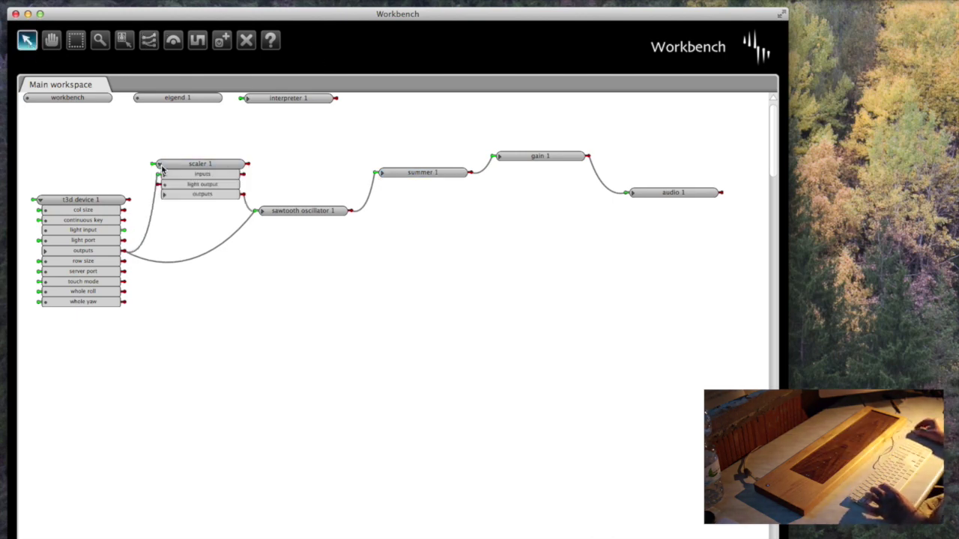
key("e")
left_click(207, 166)
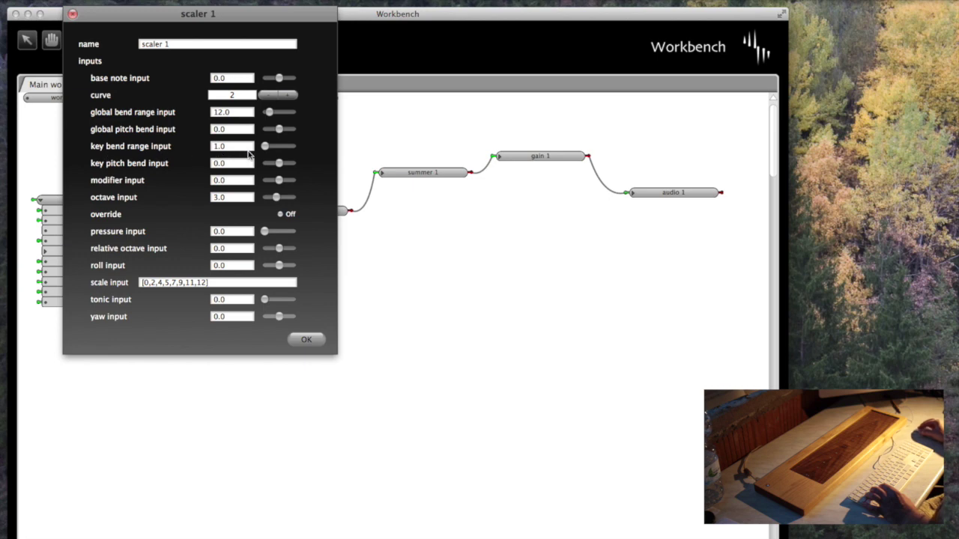
left_click_drag(246, 146, 166, 146)
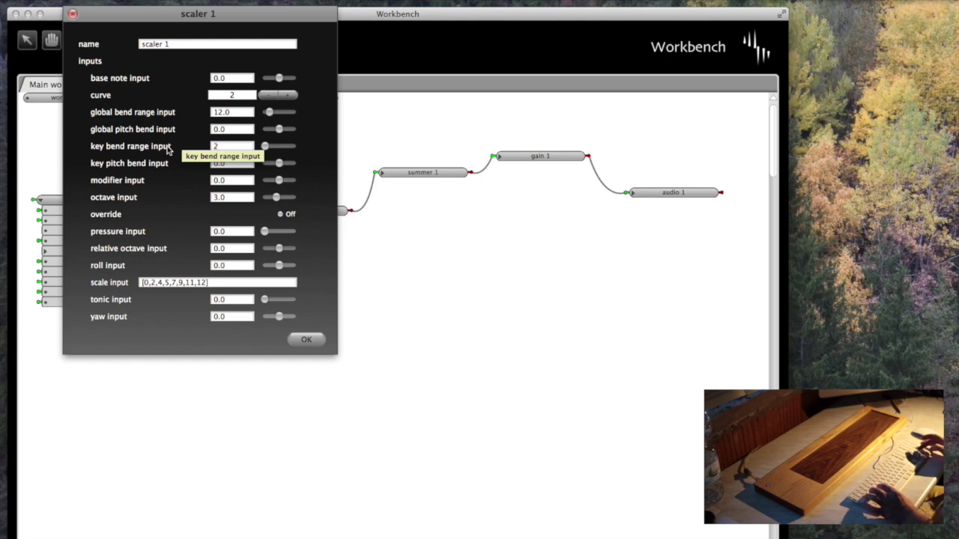
left_click(299, 344)
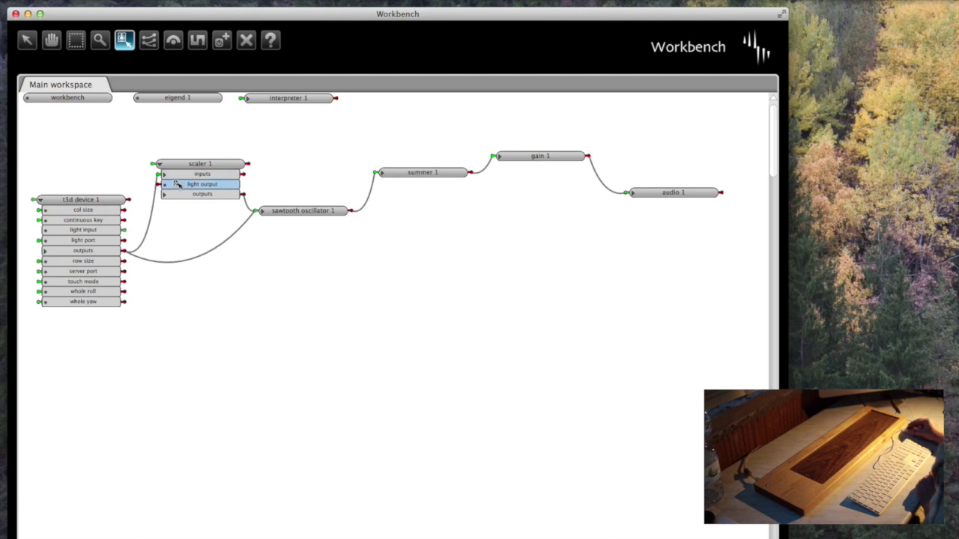
Connect the T3d device's roll output to the scaler's key pitch bend input
left_click(26, 40)
left_click(164, 176)
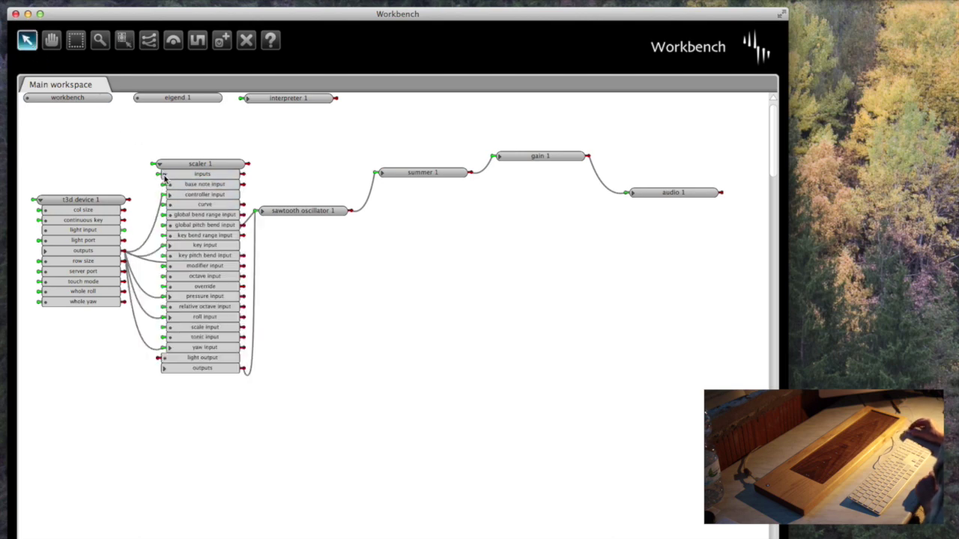
left_click(47, 250)
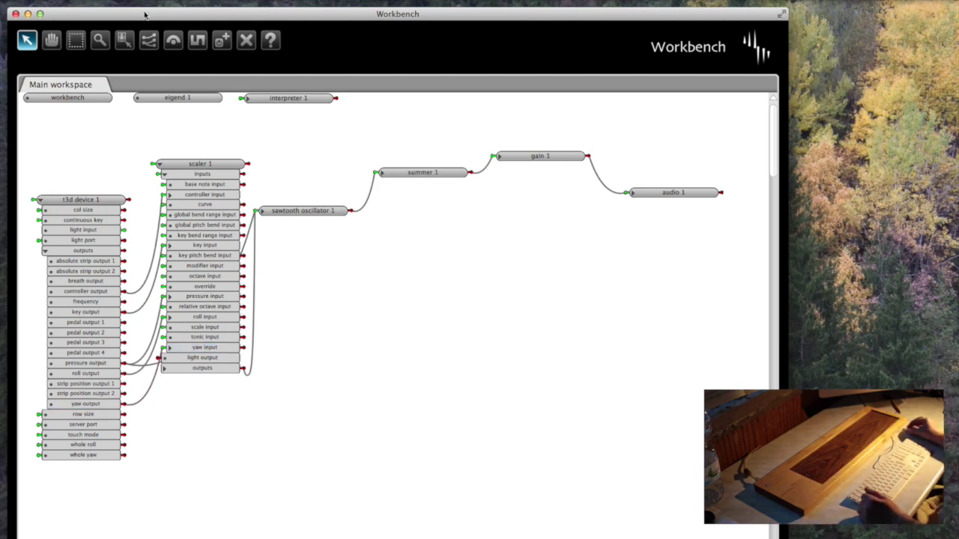
left_click(148, 41)
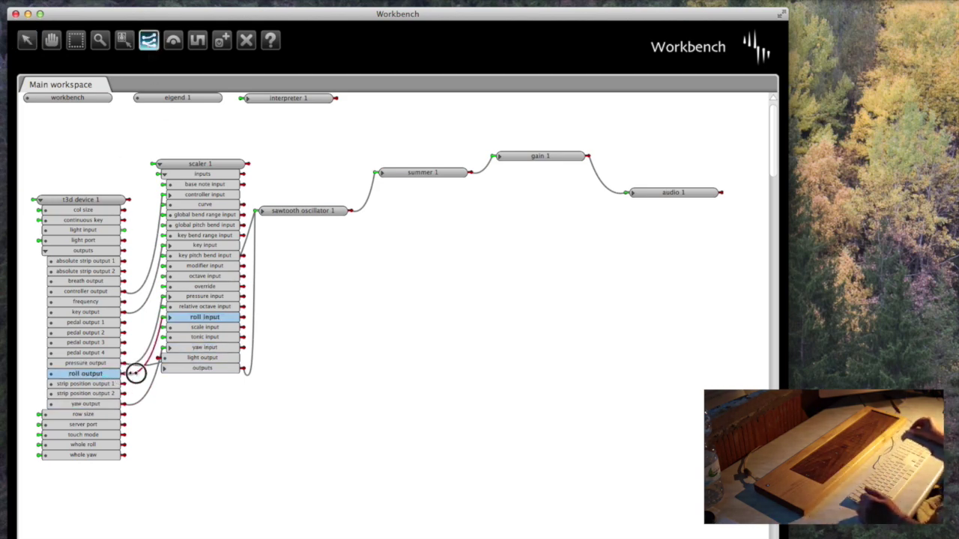
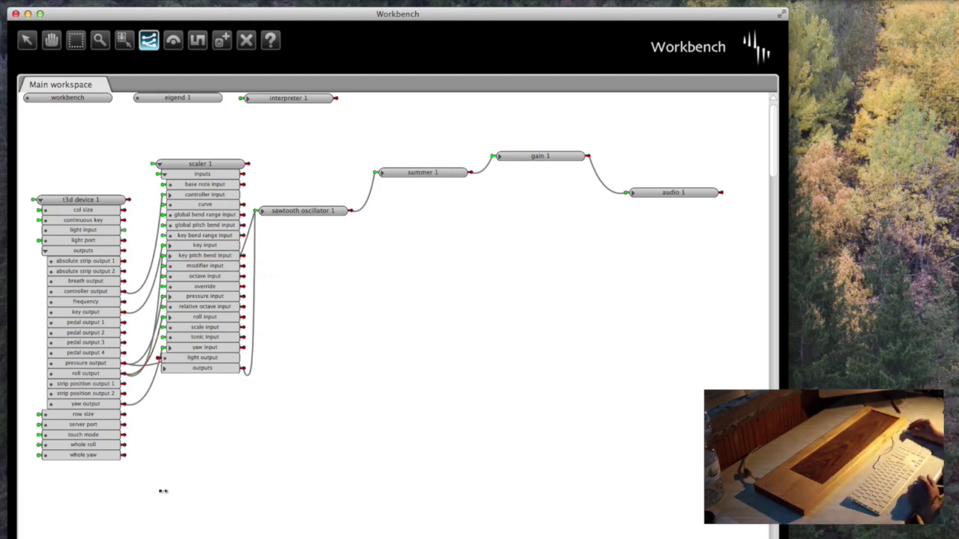
Review the T3d device's settings, including whole roll and whole yaw, without changing them
key("e")
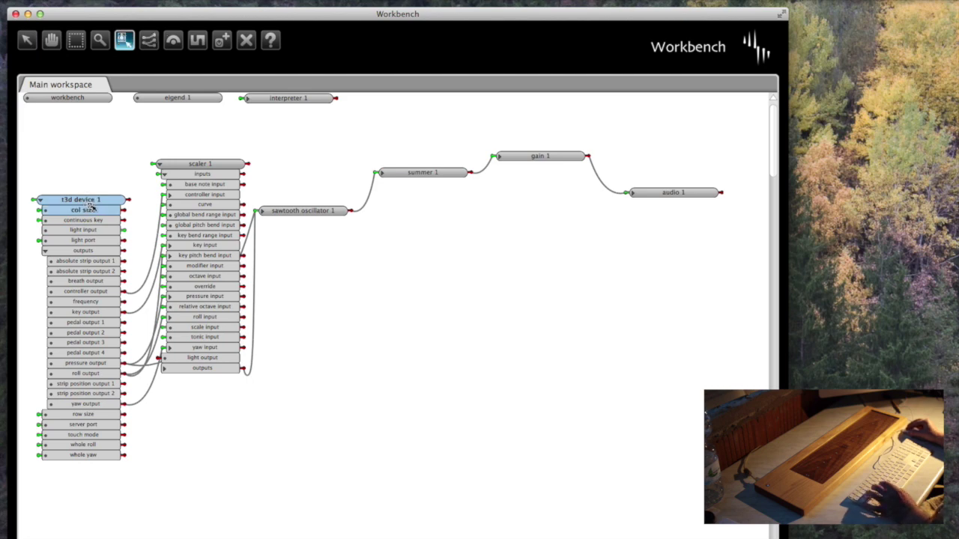
left_click(84, 200)
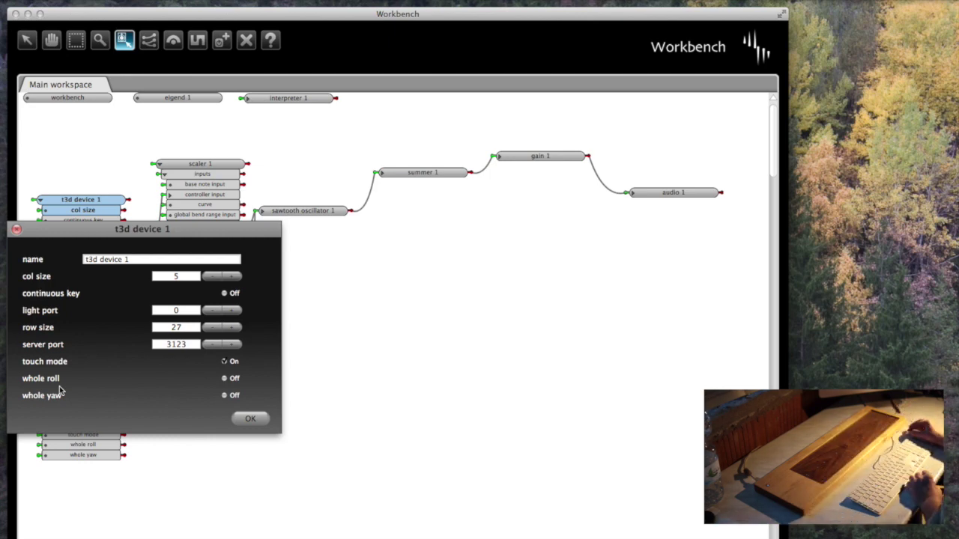
left_click(248, 418)
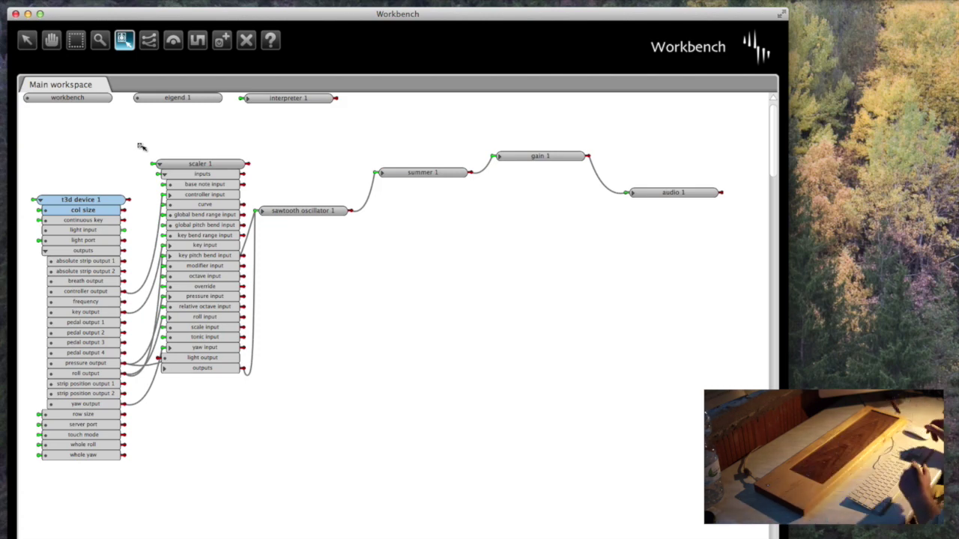
Switch to Soundplane, load the EigenD zones preset, and hide the application again
left_click(248, 42)
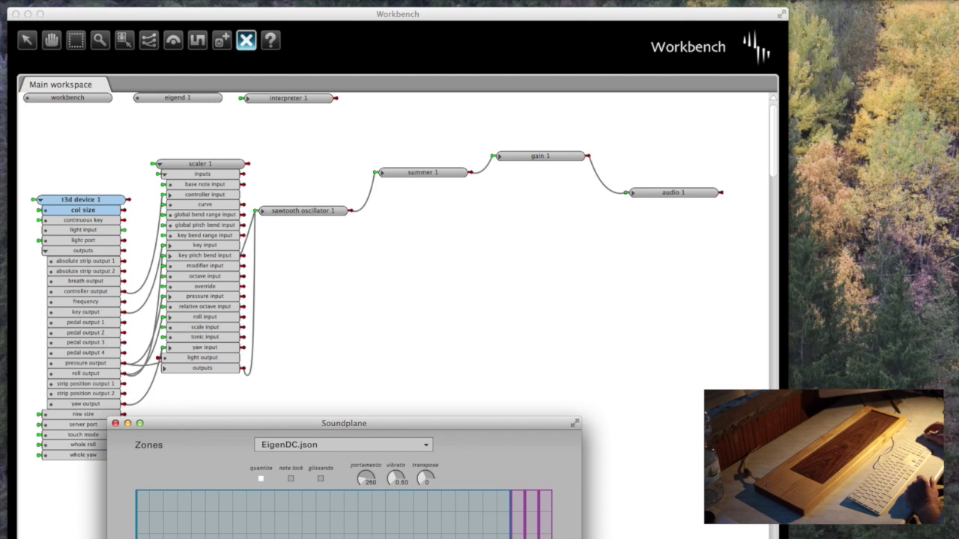
left_click(320, 448)
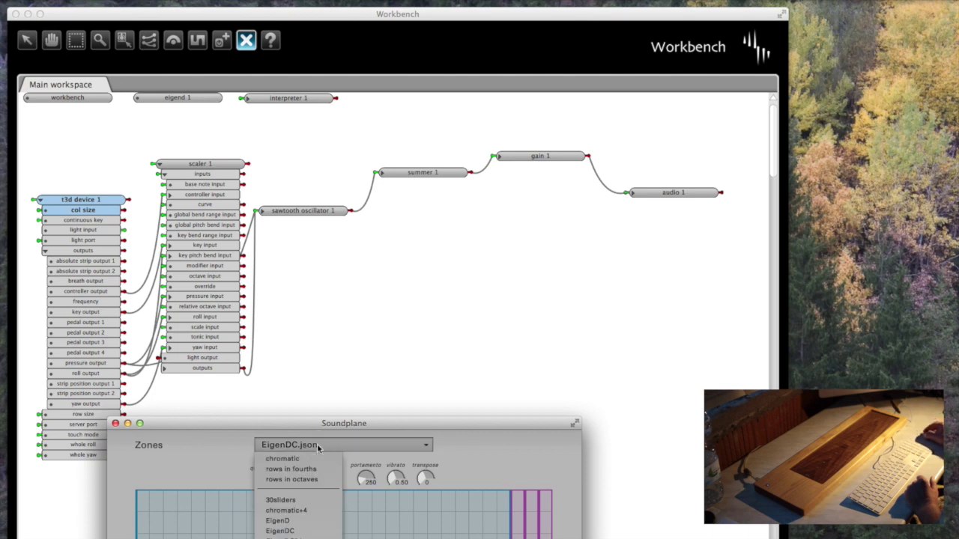
left_click(313, 523)
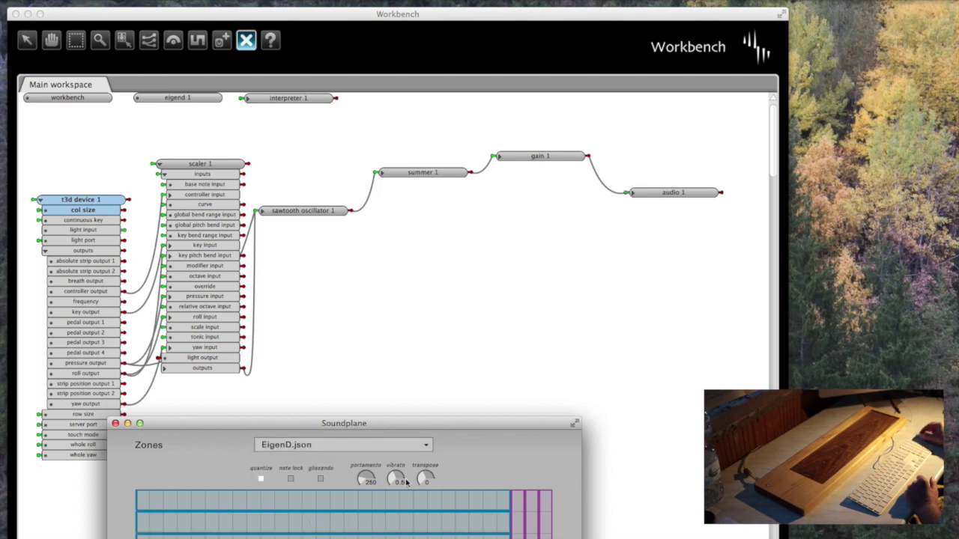
left_click(326, 424)
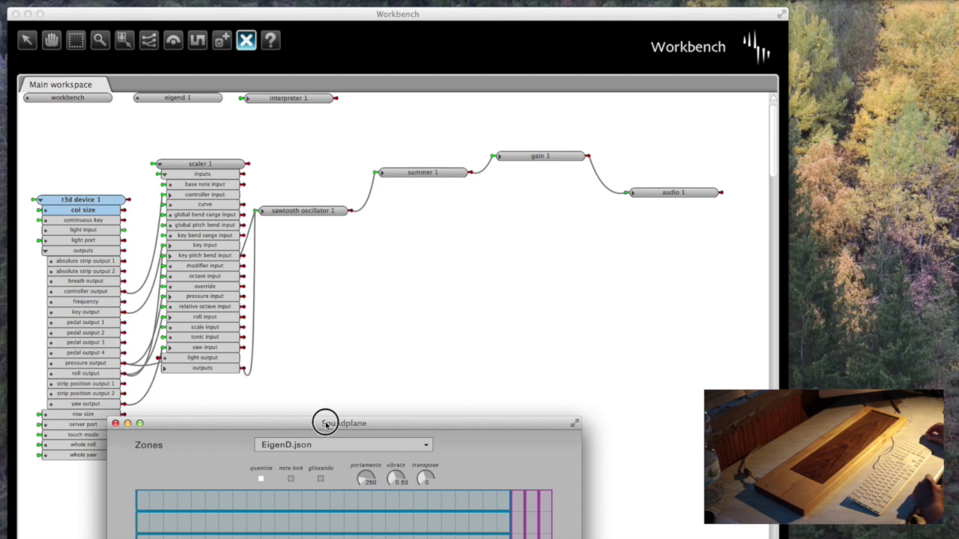
key("super+h")
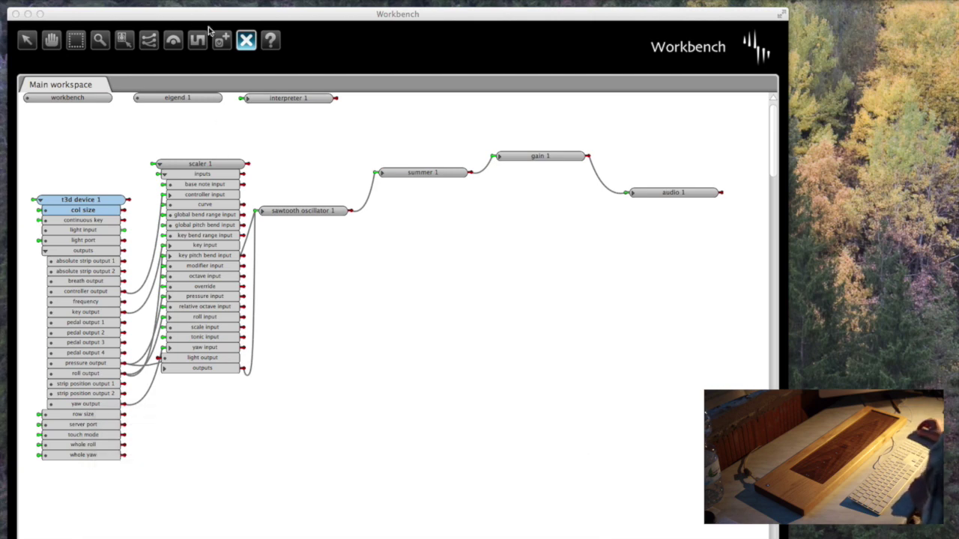
Delete the scaler agent and connect the T3d device's frequency output directly to the sawtooth oscillator's frequency input
left_click(203, 164)
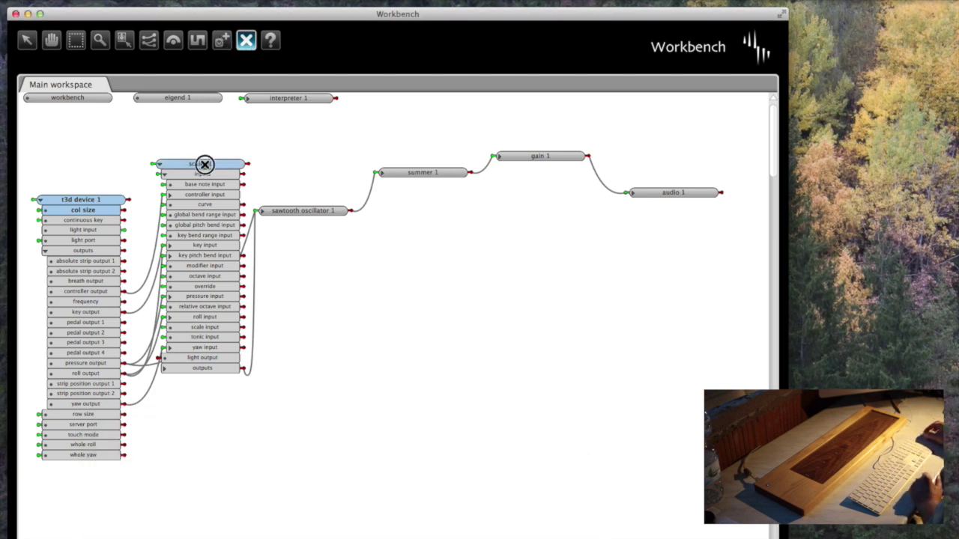
left_click(251, 305)
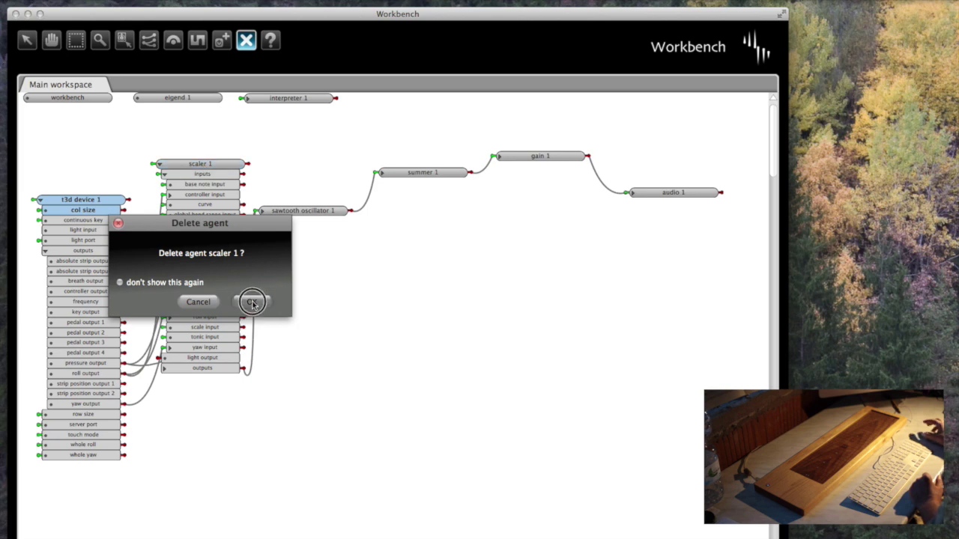
left_click(26, 39)
left_click(261, 210)
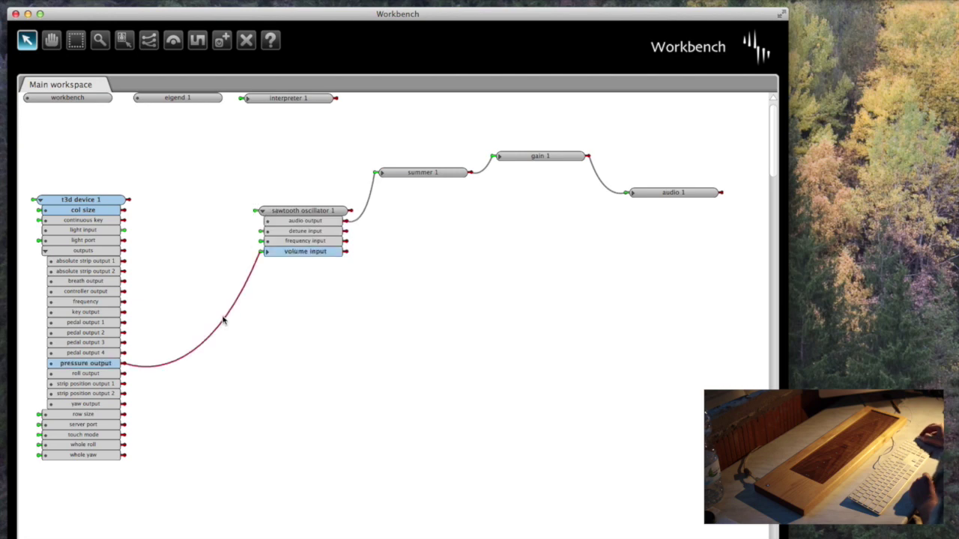
left_click(149, 39)
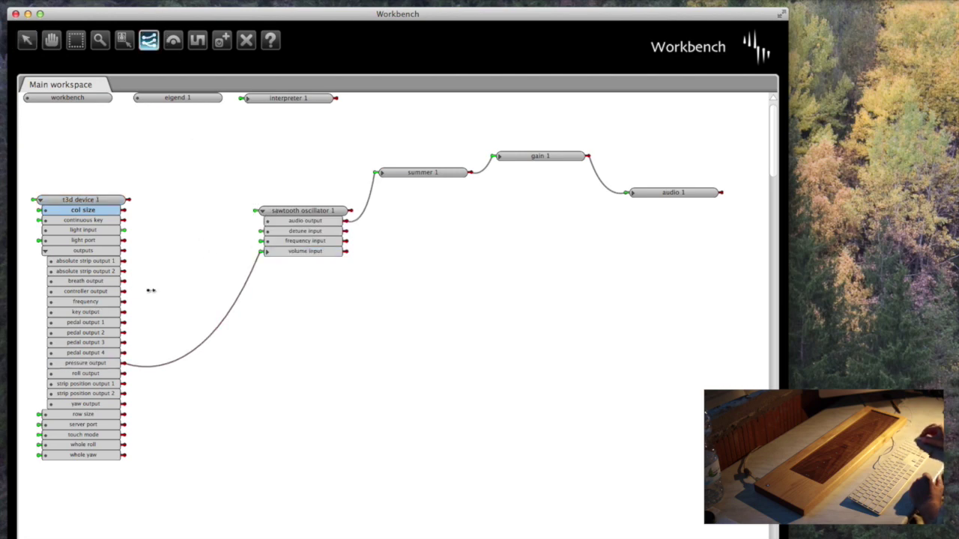
left_click_drag(120, 302, 277, 242)
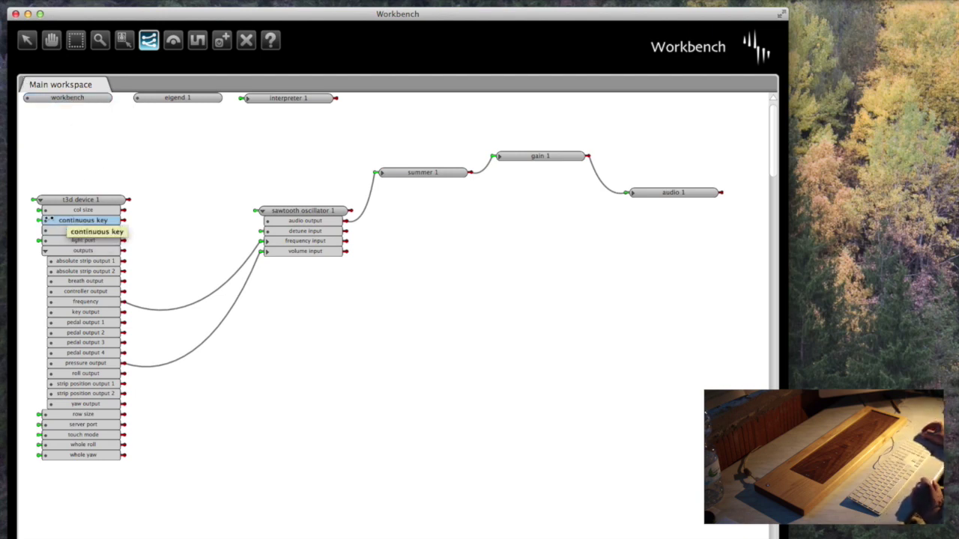
Collapse the T3d device and move the sawtooth oscillator and summer apart, placing the summer below the gain agent
left_click(41, 200)
left_click(51, 40)
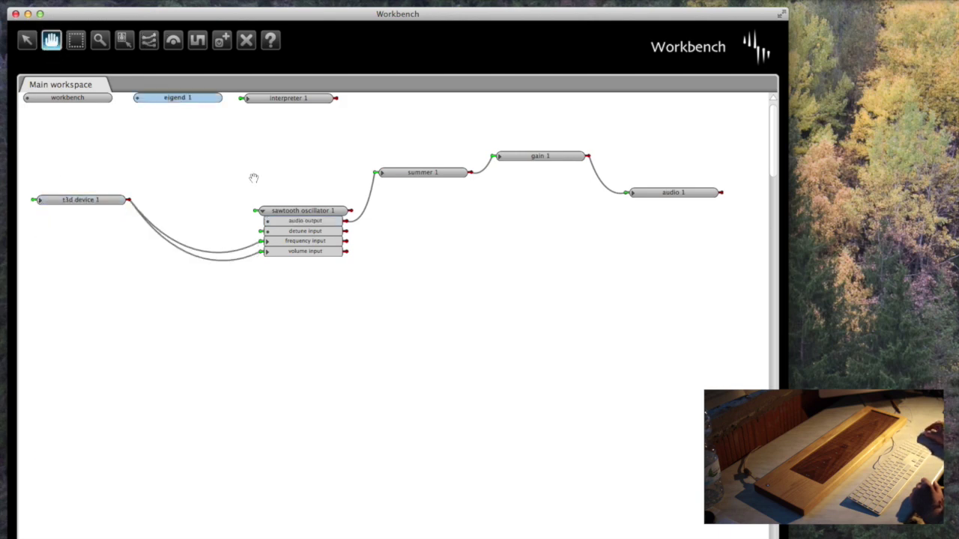
left_click_drag(297, 211, 259, 201)
left_click_drag(435, 173, 552, 215)
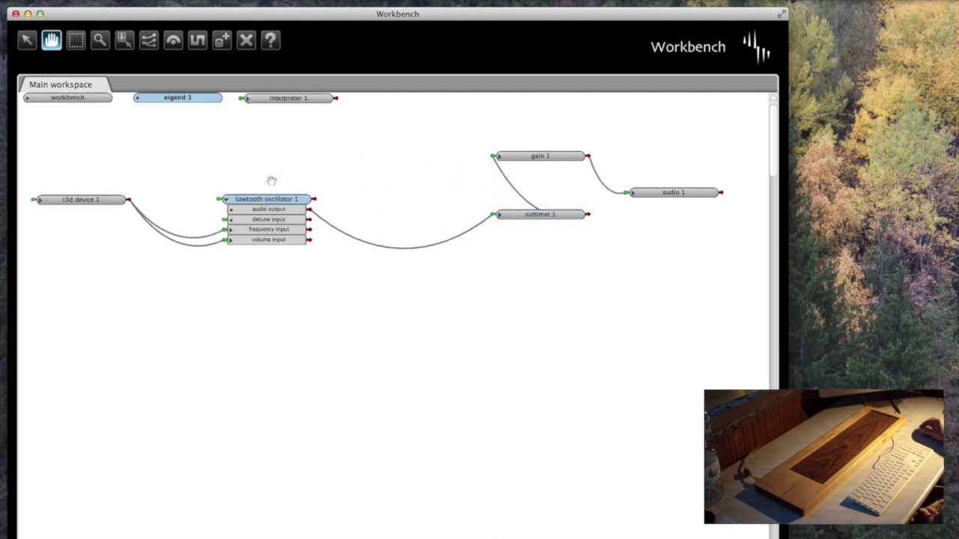
Create a Ladder Filter agent numbered 1 in the space between the sawtooth oscillator and the gain agent
left_click(221, 39)
left_click(346, 150)
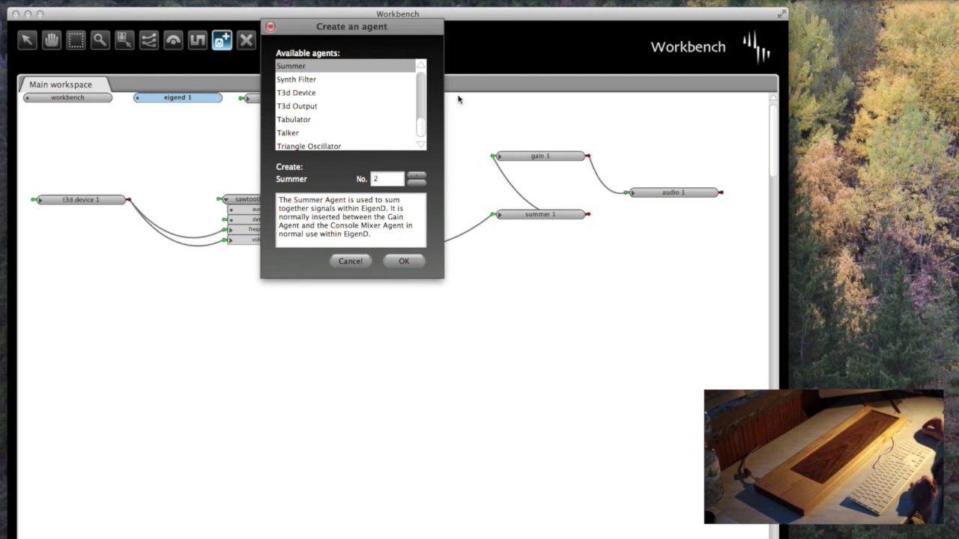
left_click_drag(419, 126, 422, 103)
left_click(334, 88)
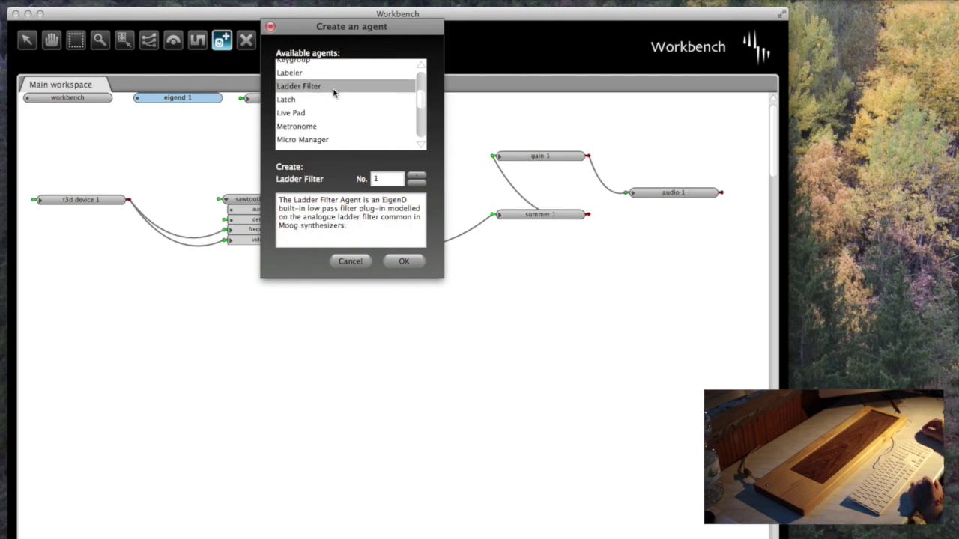
left_click(403, 262)
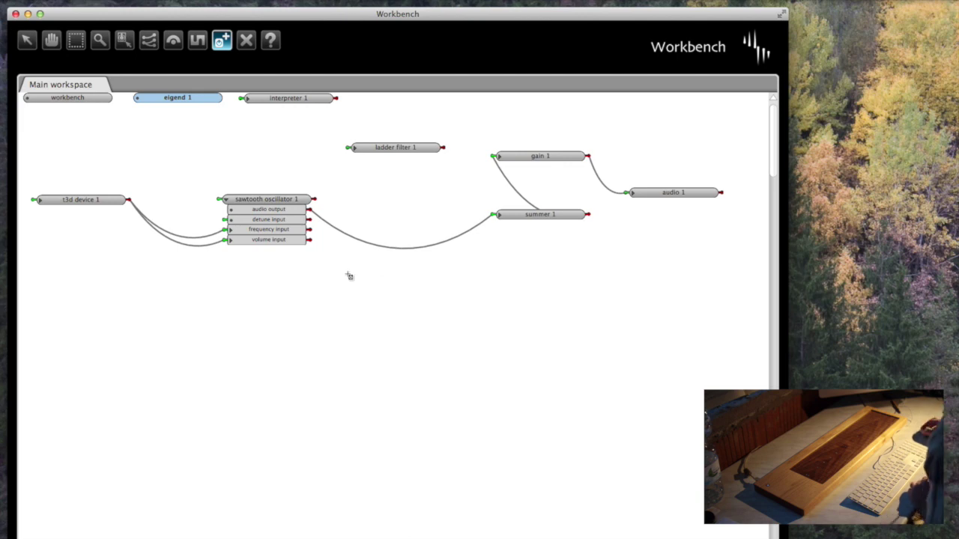
Expand the T3d device and summer, and delete the wire from the sawtooth oscillator's audio output to the summer's audio input 1
left_click(41, 202)
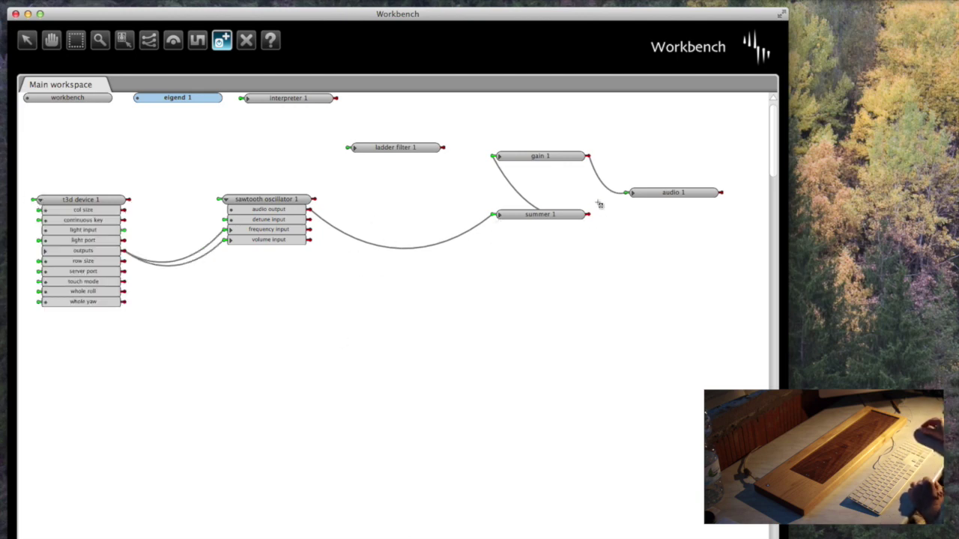
left_click(501, 215)
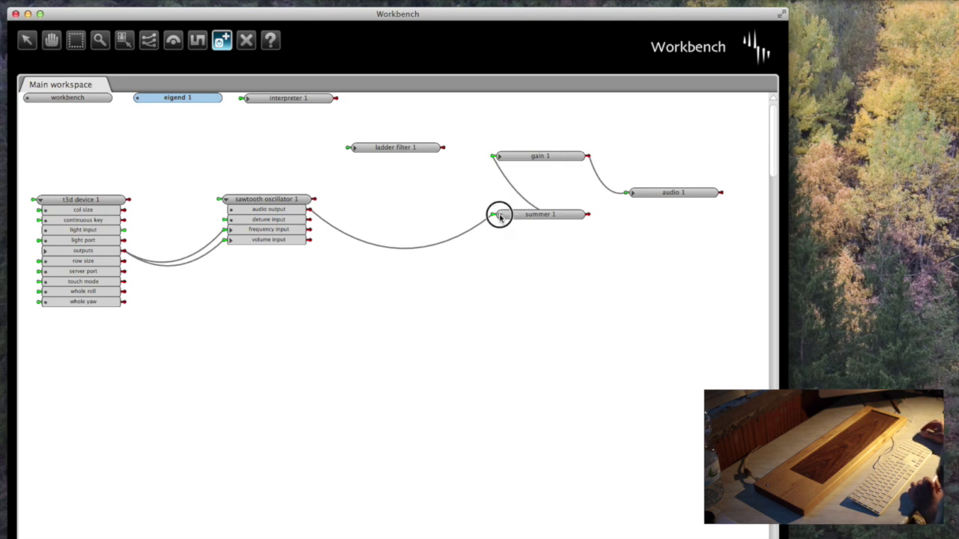
left_click(246, 41)
left_click(415, 260)
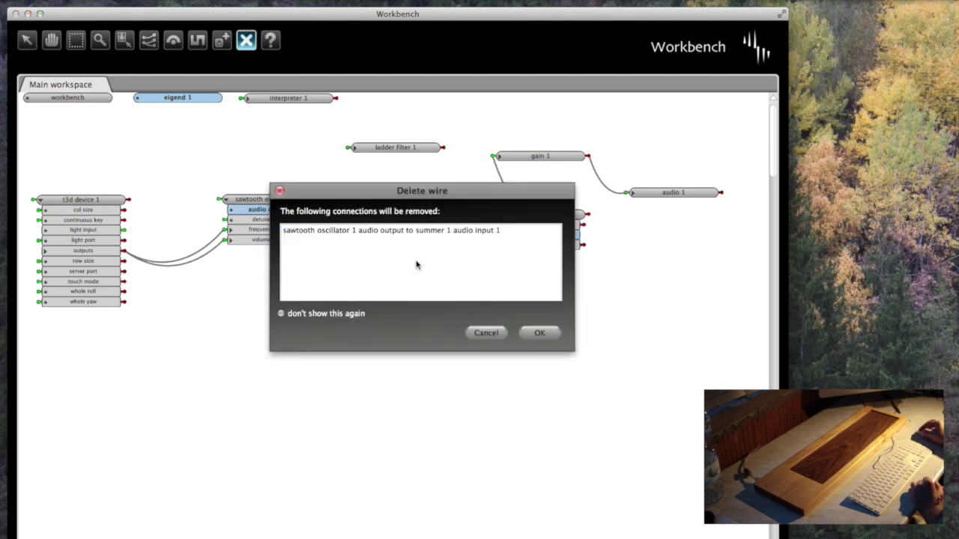
left_click(539, 333)
Connect the sawtooth oscillator's audio output to the ladder filter's audio input, and the filter's low pass output to the summer's audio input 1
left_click(505, 236)
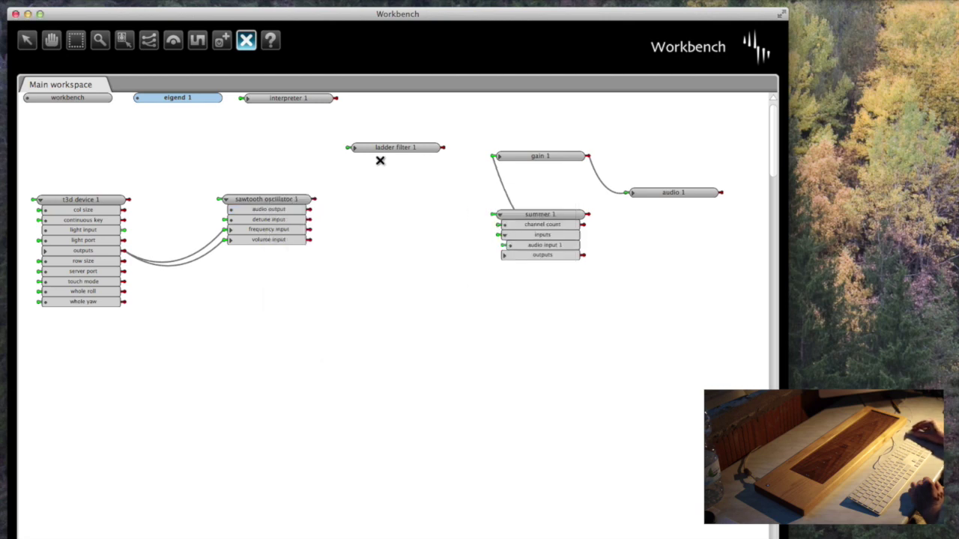
left_click(355, 148)
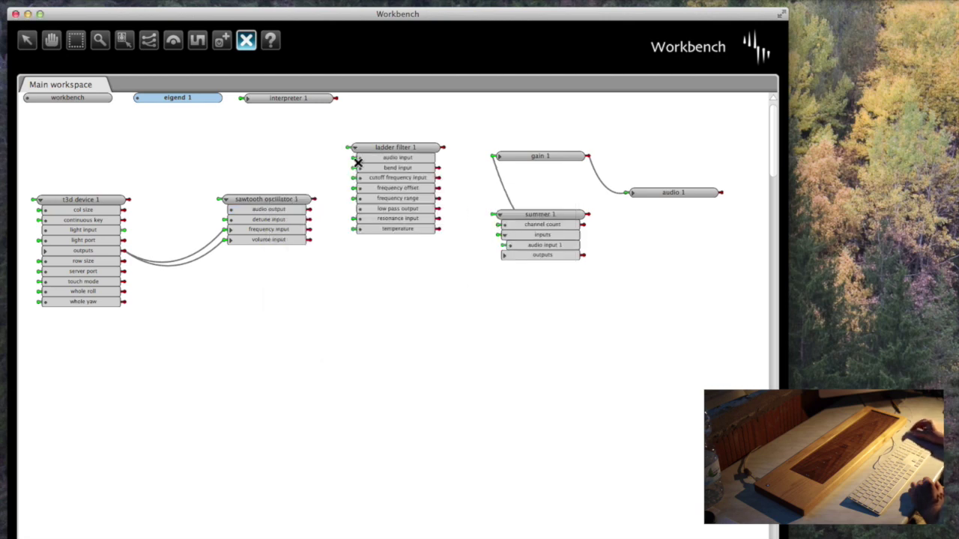
left_click(148, 41)
left_click_drag(309, 210, 365, 157)
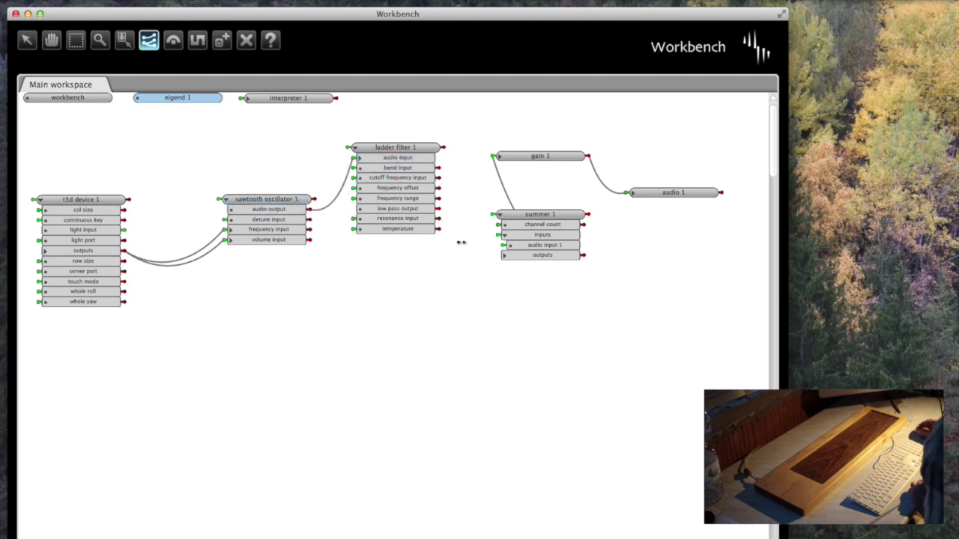
left_click_drag(441, 209, 527, 246)
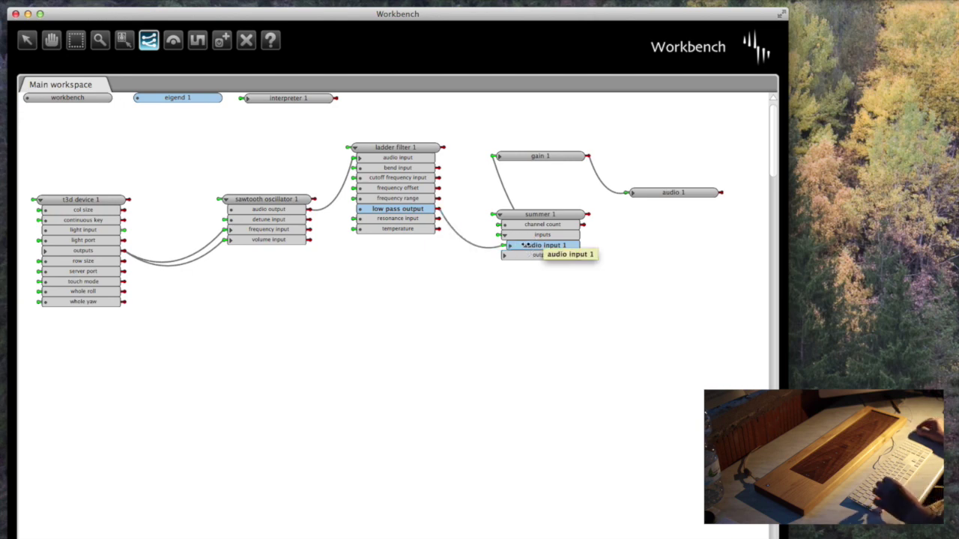
Edit the ladder filter's properties, setting its cutoff frequency input to 0.0
key("e")
left_click(397, 146)
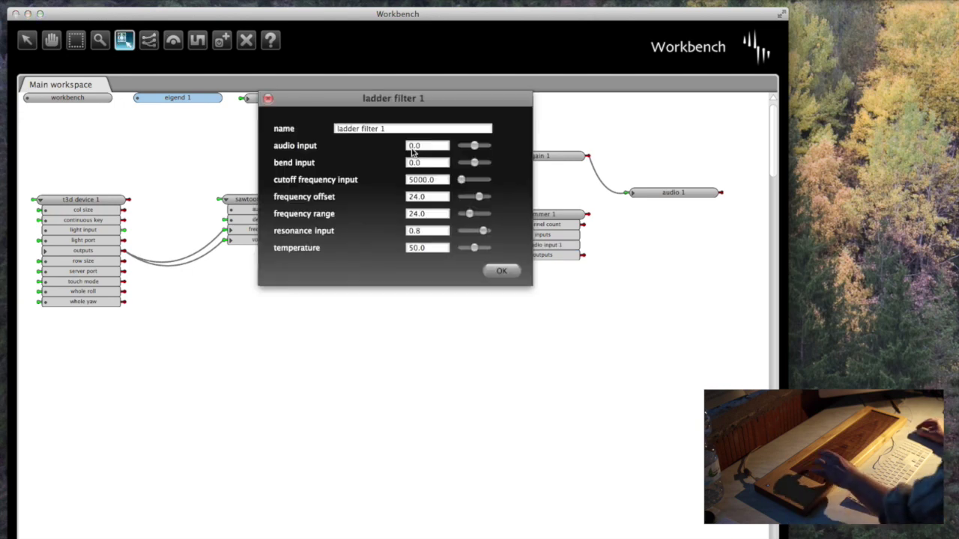
left_click(461, 181)
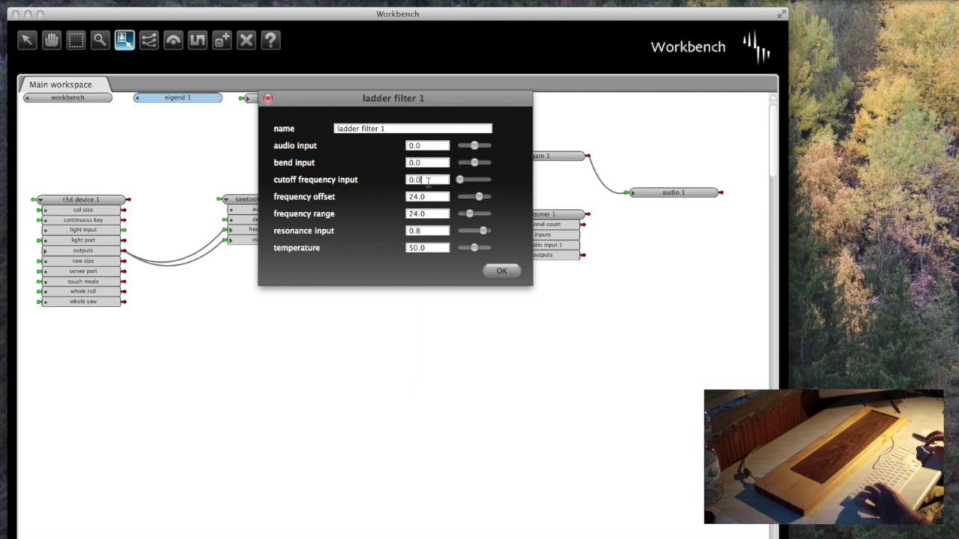
left_click(501, 272)
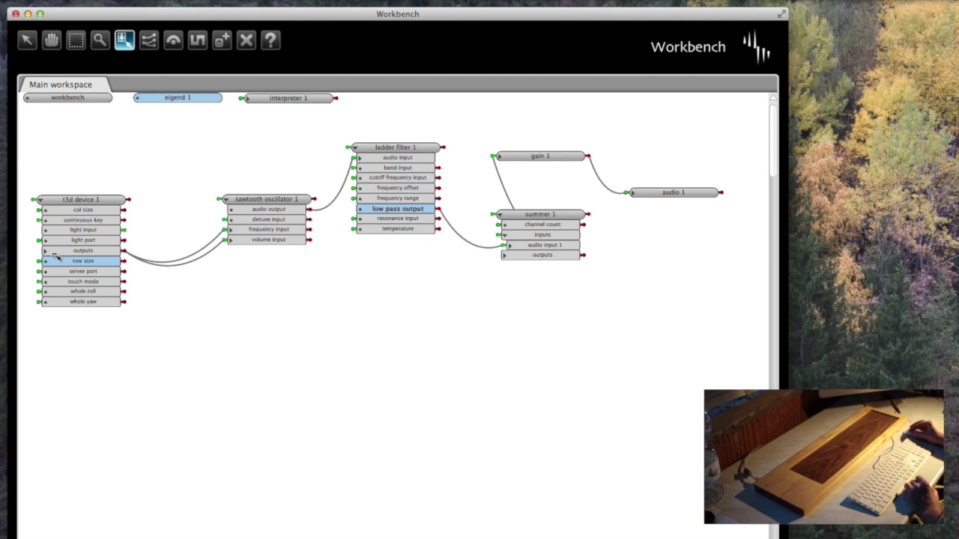
Expand the T3d device's outputs and connect its yaw output to the ladder filter's bend input
left_click(30, 43)
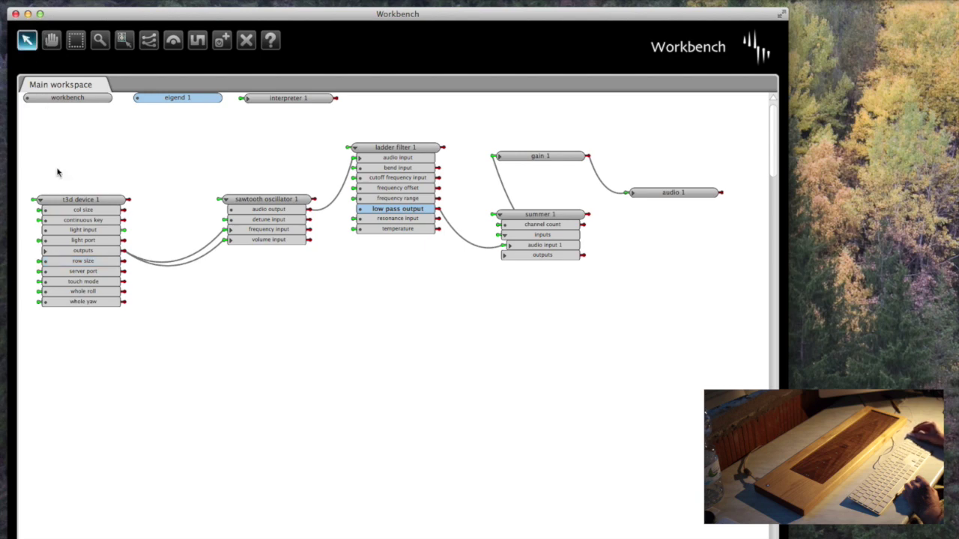
left_click(45, 252)
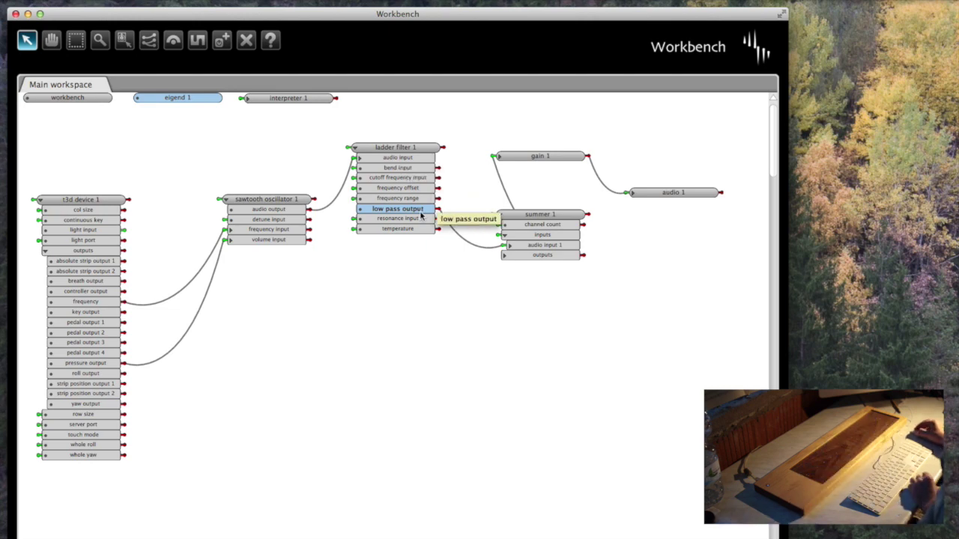
left_click(148, 39)
left_click_drag(110, 404, 373, 167)
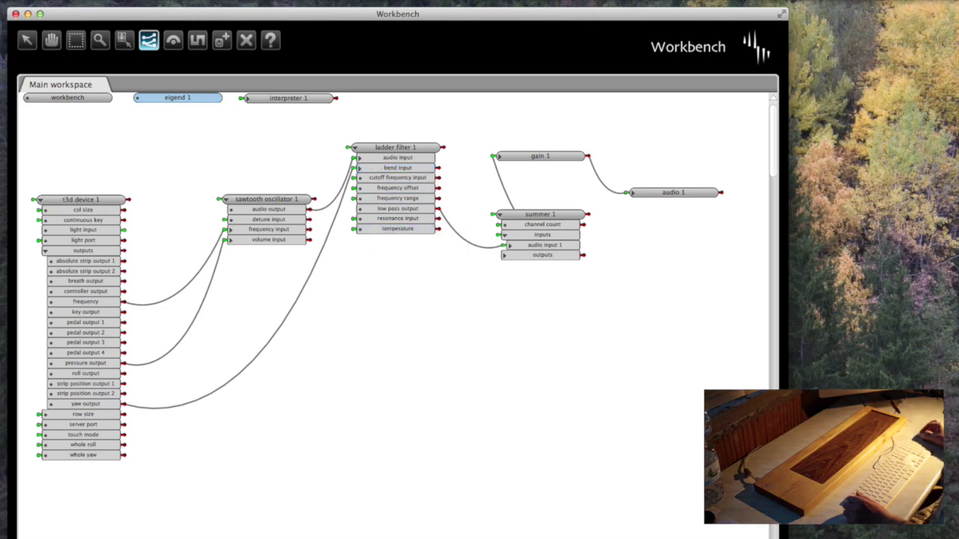
Bring the Soundplane window into view, load the EigenDC zones preset, and move the window back out of the way
left_click_drag(285, 382, 278, 332)
left_click(333, 351)
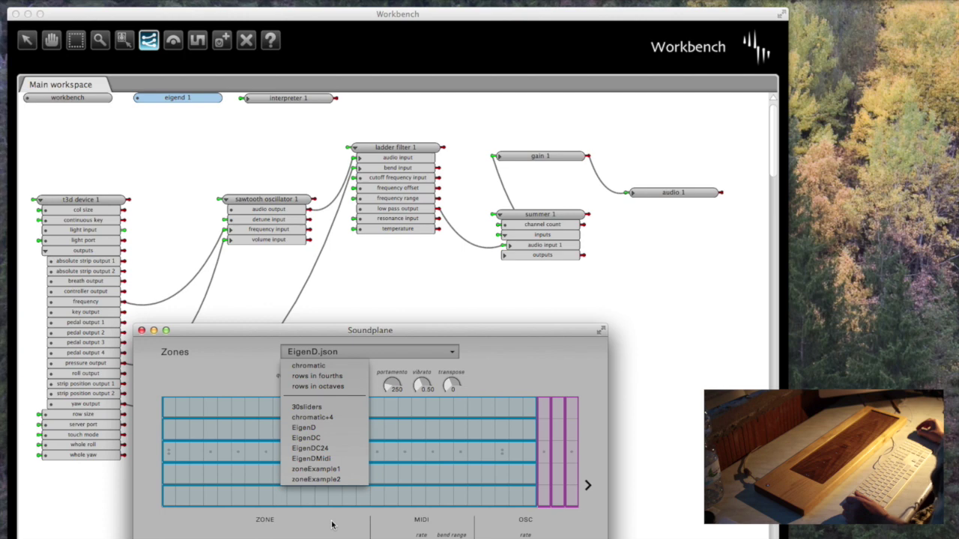
left_click(327, 438)
left_click_drag(331, 330, 329, 525)
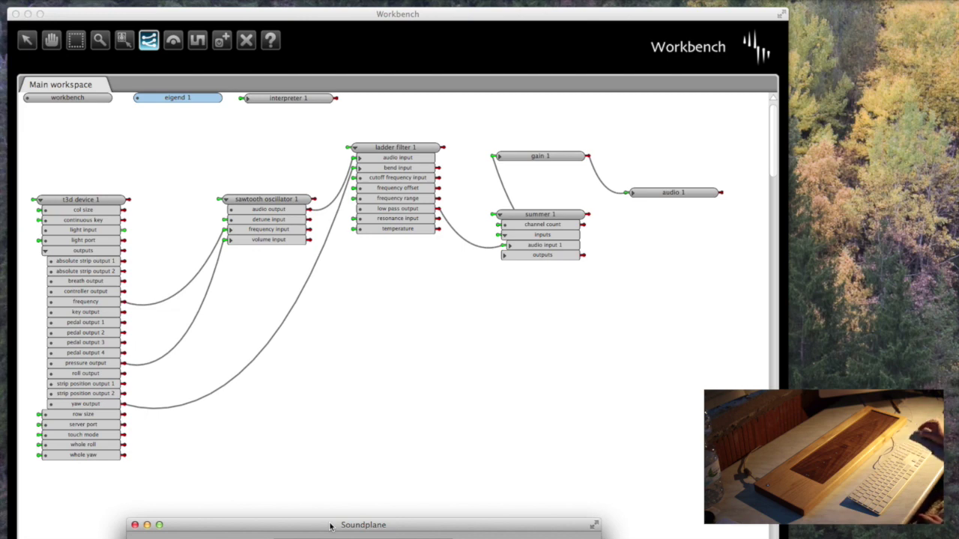
left_click_drag(329, 527, 329, 538)
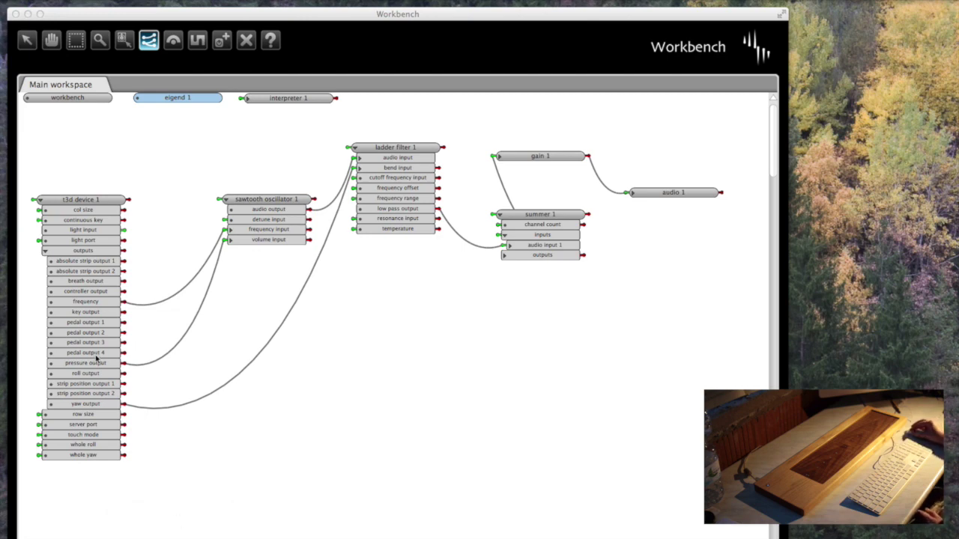
Collapse the T3d device and summer agents in the main workspace
left_click(41, 202)
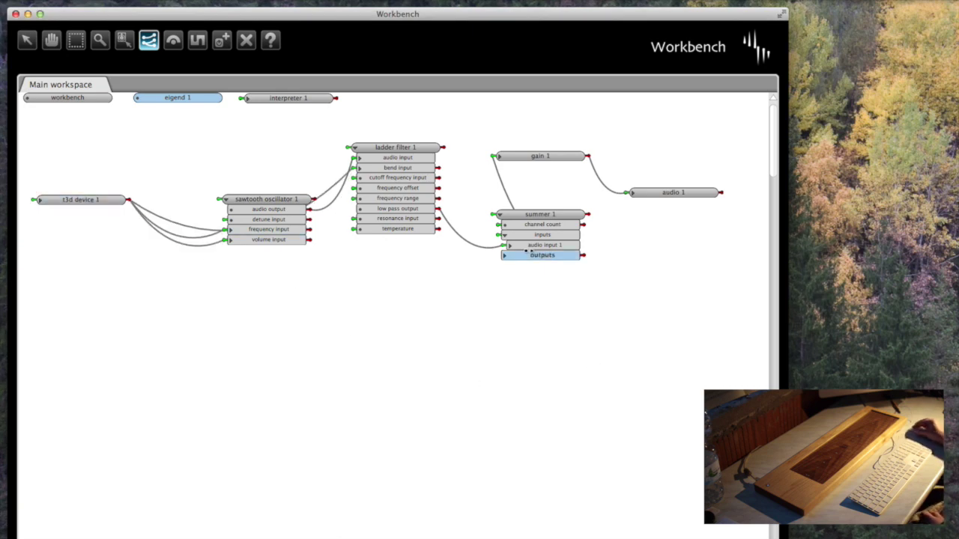
left_click(501, 215)
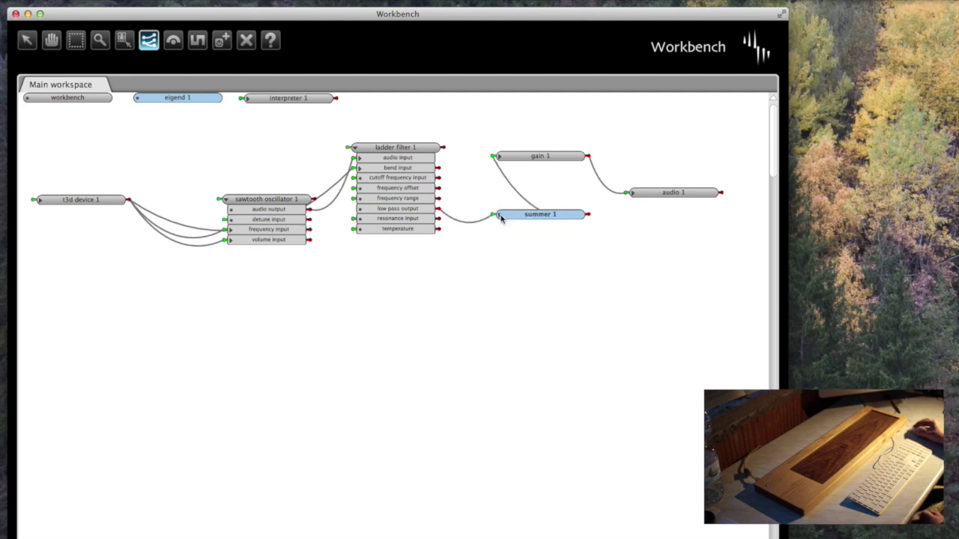